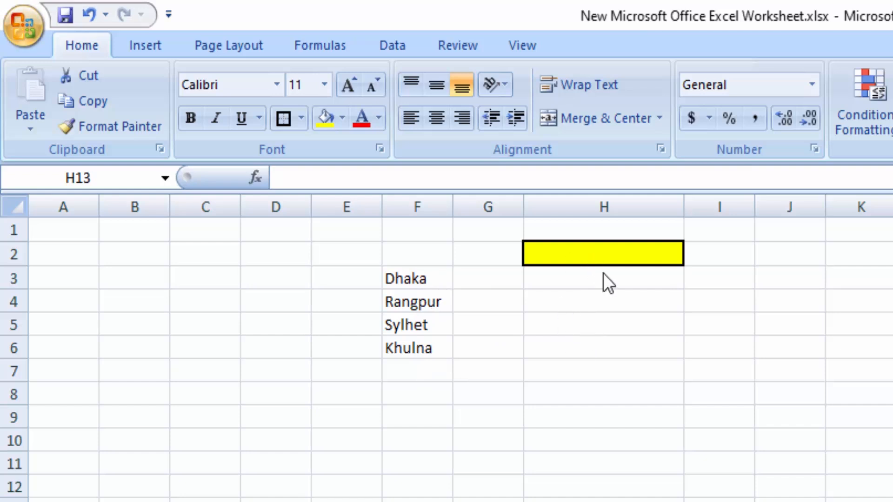
Step: Set up data validation for the yellow cell H2 to allow a List with source =$F$3:$F$6
{"action": "left_click", "coordinate": [594, 251]}
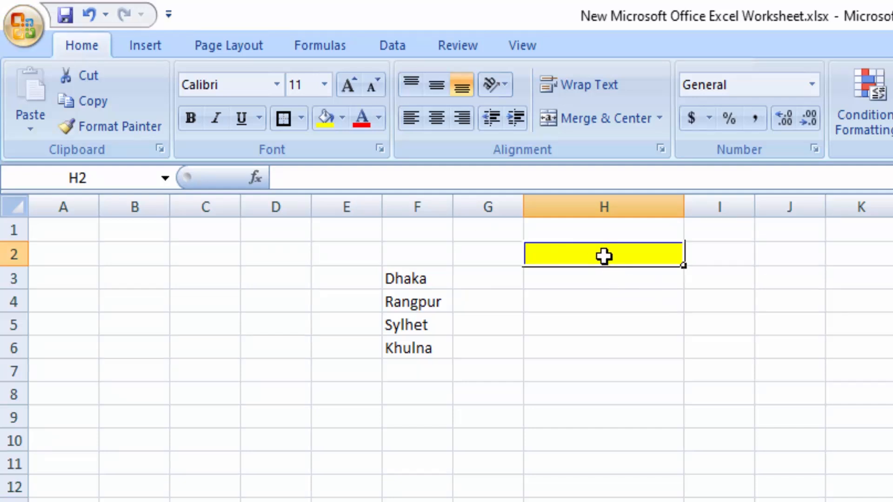
{"action": "left_click", "coordinate": [395, 44]}
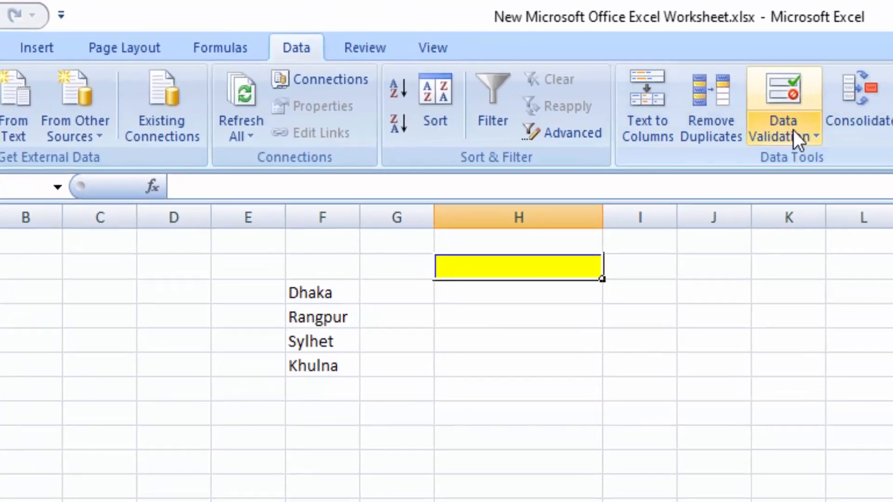
{"action": "left_click", "coordinate": [797, 135]}
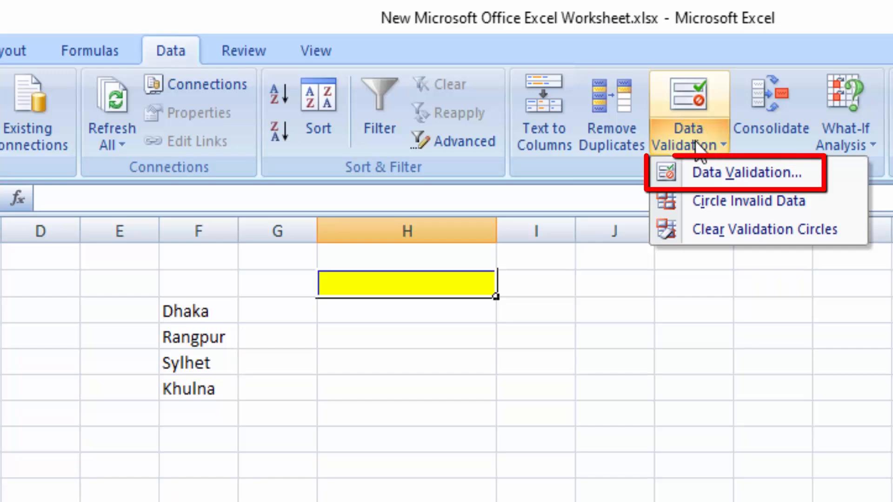
{"action": "left_click", "coordinate": [748, 172]}
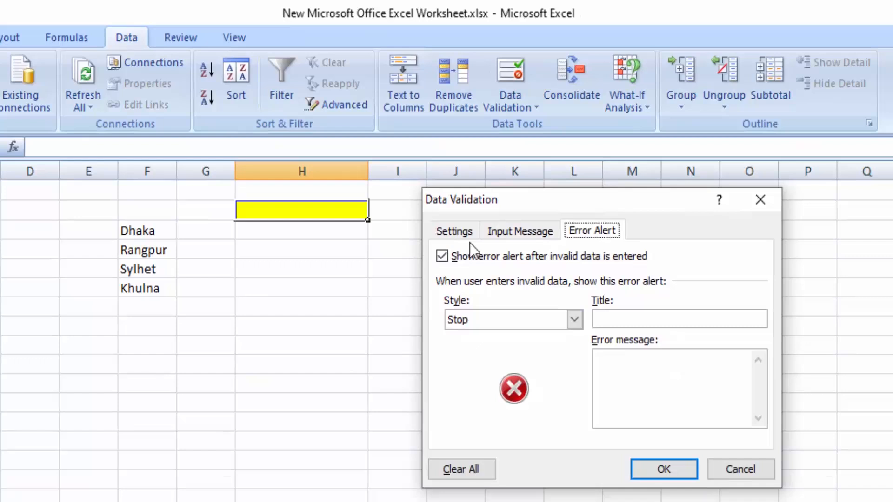
{"action": "left_click", "coordinate": [615, 313]}
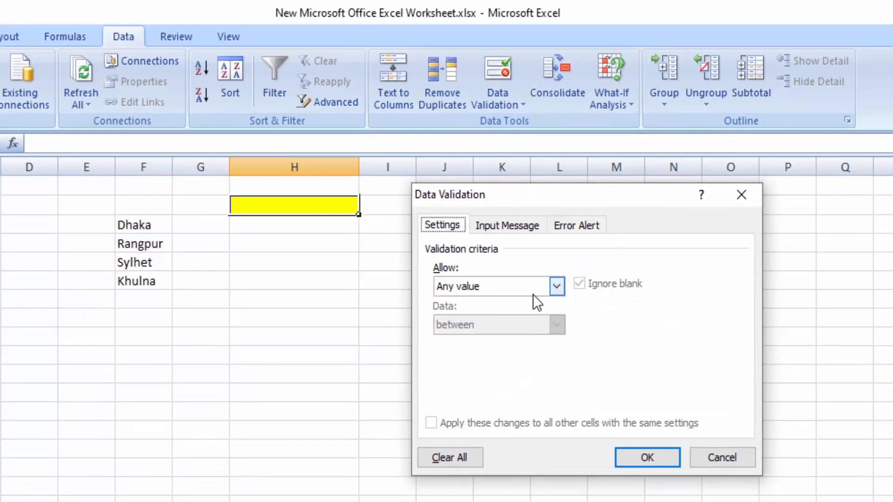
{"action": "left_click", "coordinate": [556, 286]}
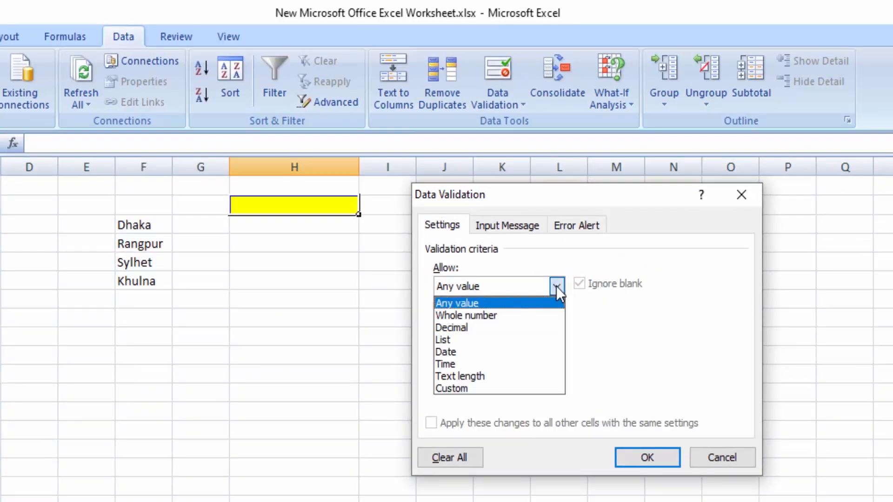
{"action": "left_click", "coordinate": [450, 339]}
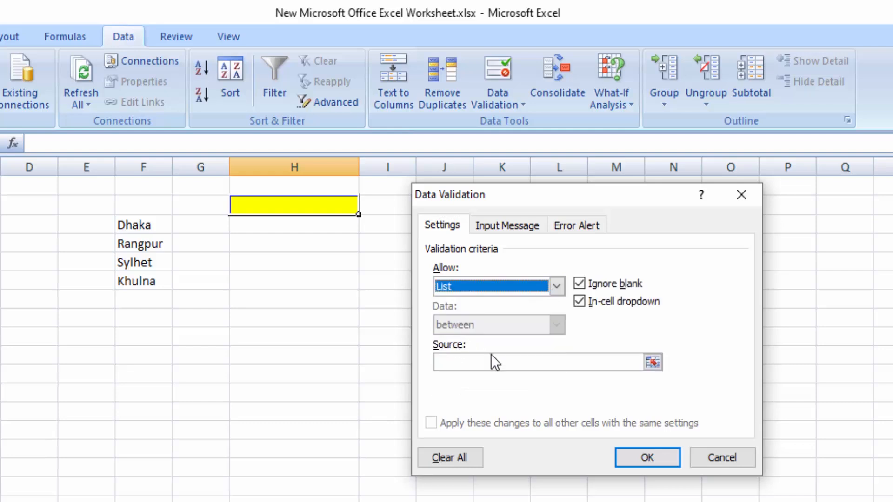
{"action": "left_click", "coordinate": [460, 361]}
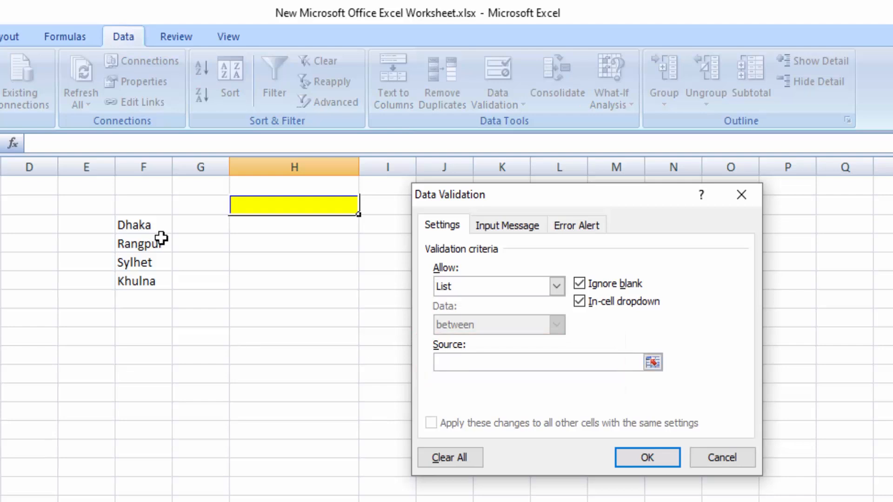
{"action": "left_click_drag", "start_coordinate": [142, 225], "coordinate": [145, 275]}
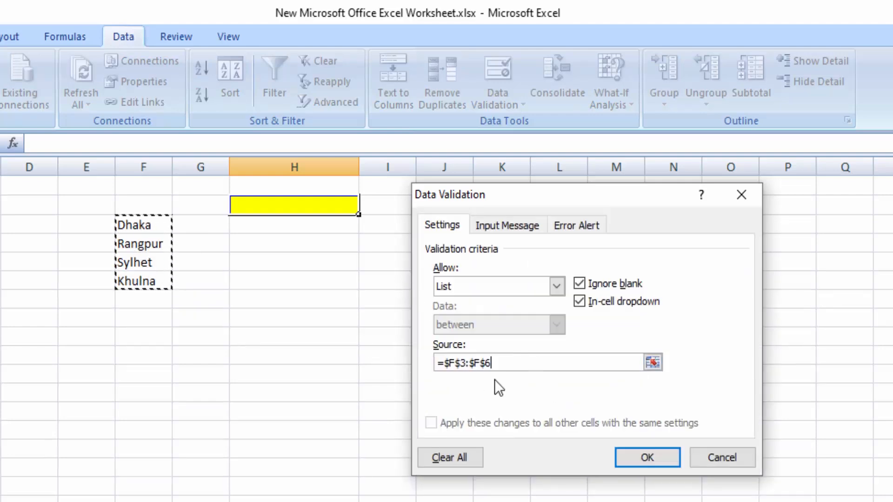
Step: Add the error message "Wrong Message" to H2's validation error alert and apply the validation
{"action": "left_click", "coordinate": [576, 231]}
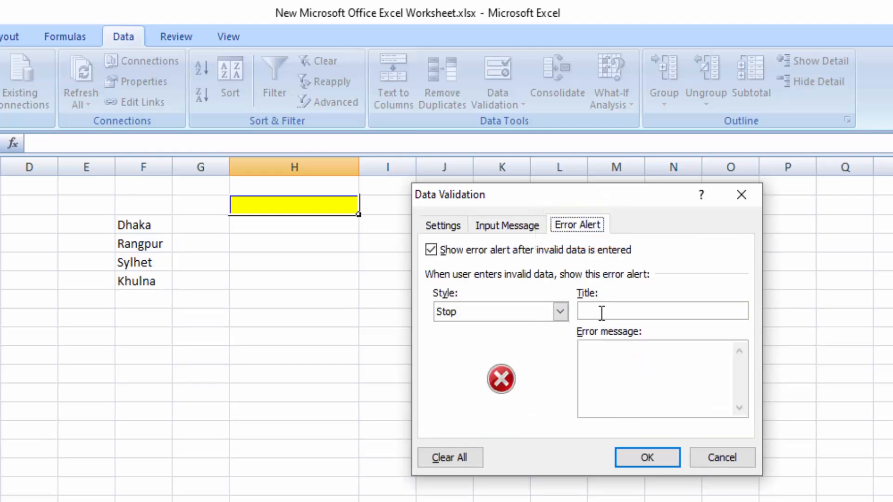
{"action": "left_click", "coordinate": [616, 369]}
{"action": "type", "text": "W"}
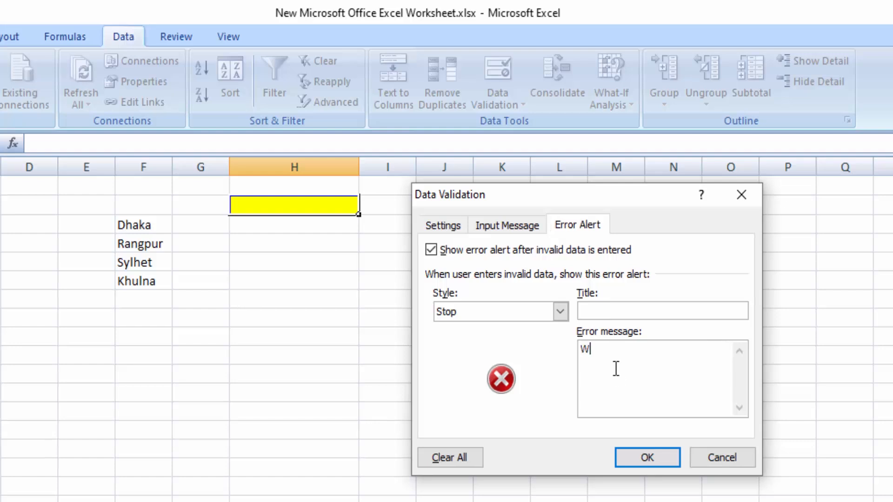
{"action": "type", "text": "rong Message"}
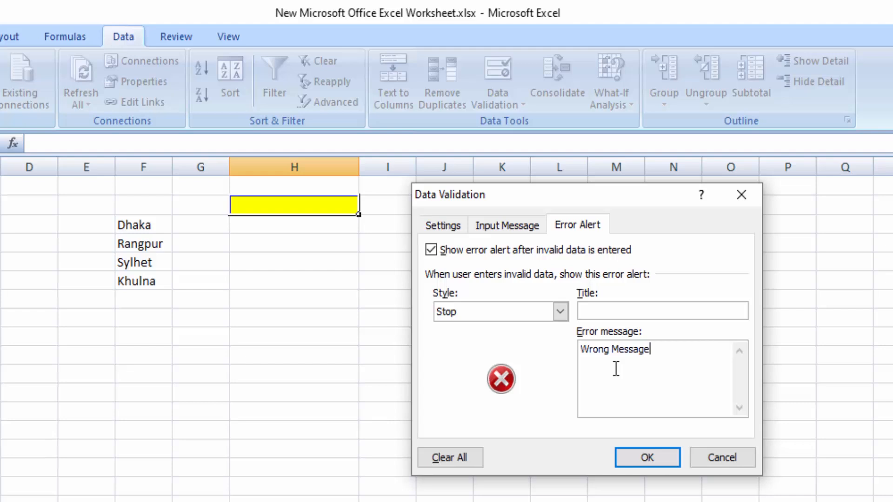
{"action": "left_click", "coordinate": [652, 453]}
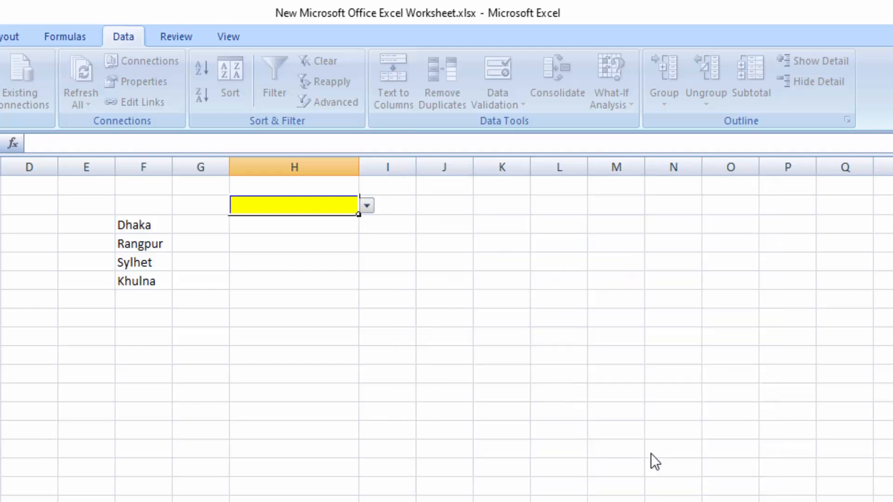
Step: Display the dropdown choices in H2, try to enter the unlisted value Comilla, and dismiss the alert
{"action": "left_click", "coordinate": [367, 205]}
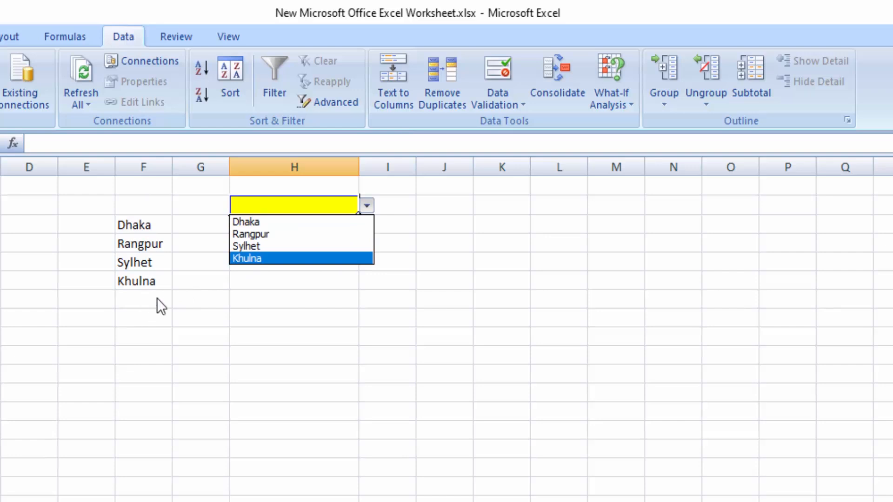
{"action": "left_click", "coordinate": [420, 235]}
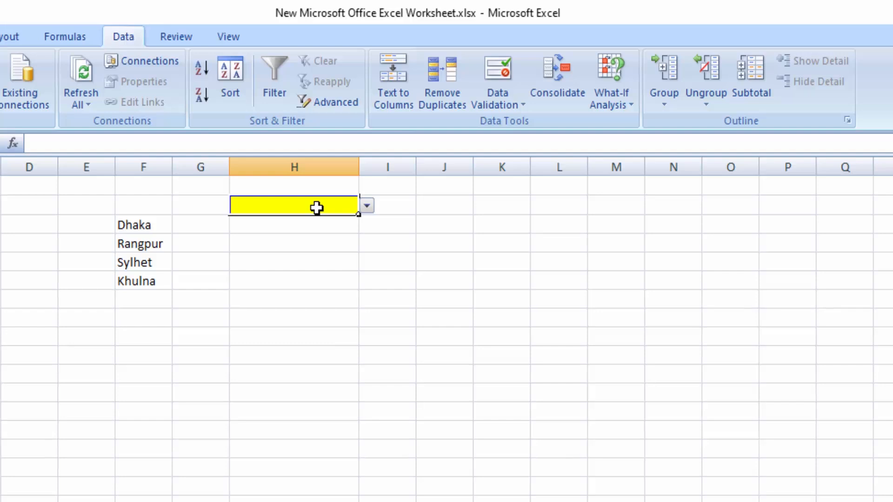
{"action": "type", "text": "Co"}
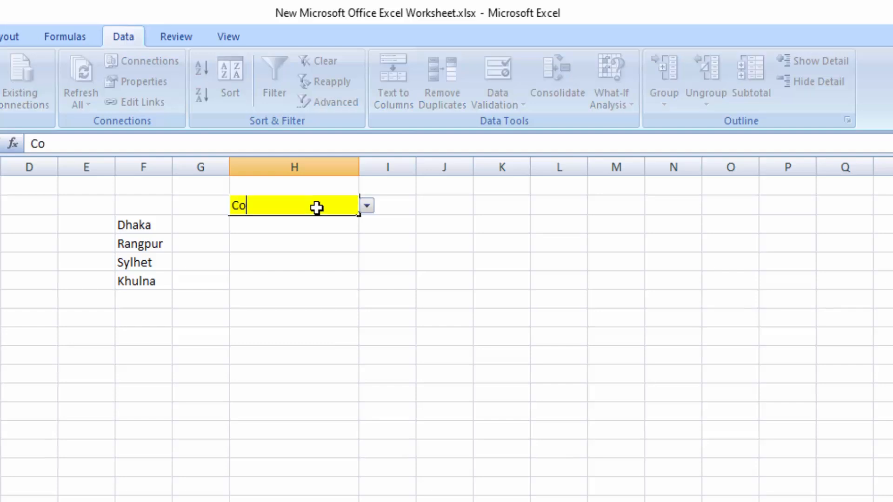
{"action": "type", "text": "milla"}
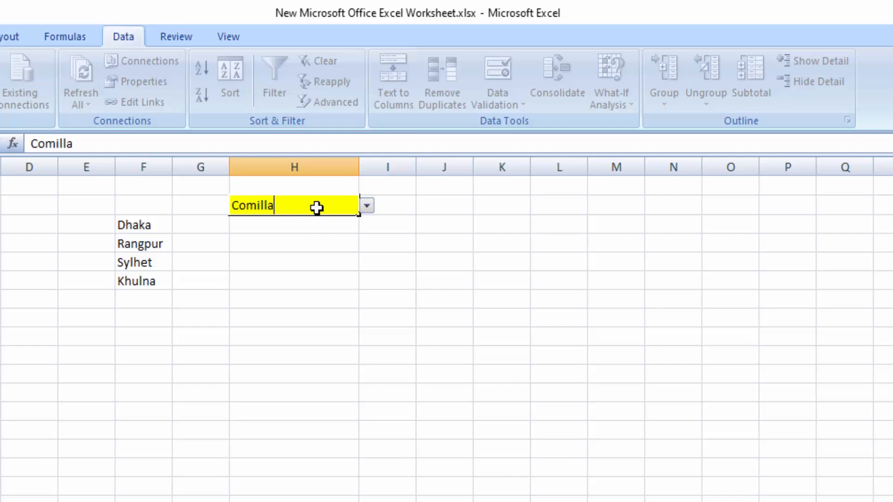
{"action": "left_click", "coordinate": [339, 290]}
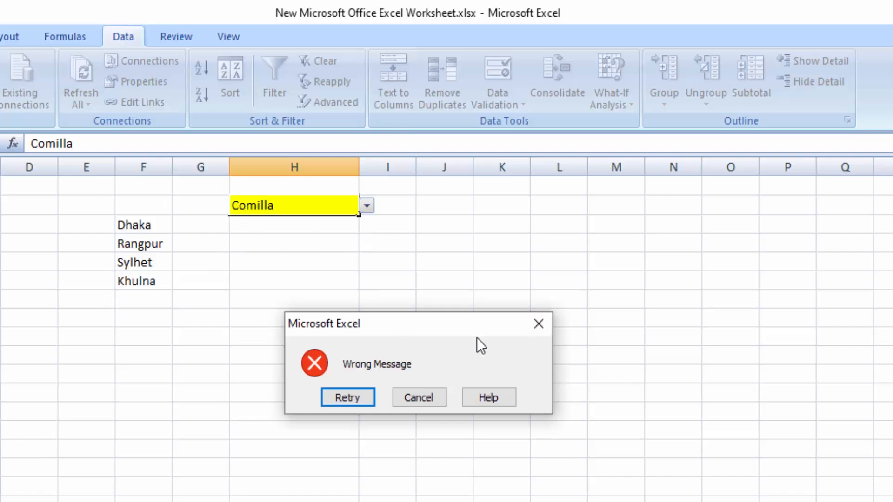
{"action": "left_click", "coordinate": [540, 325]}
Step: Choose Khulna from the dropdown list in H2 and change the choice to Rangpur
{"action": "left_click", "coordinate": [368, 205]}
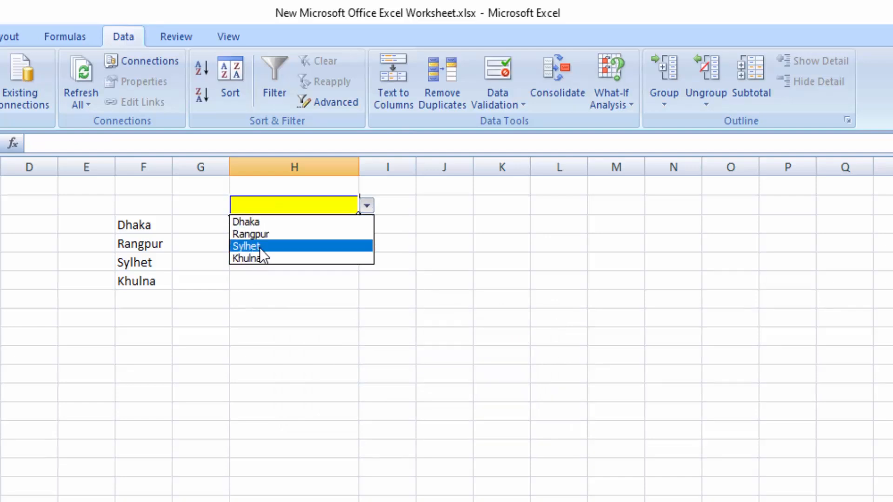
{"action": "left_click", "coordinate": [269, 258]}
{"action": "left_click", "coordinate": [384, 278]}
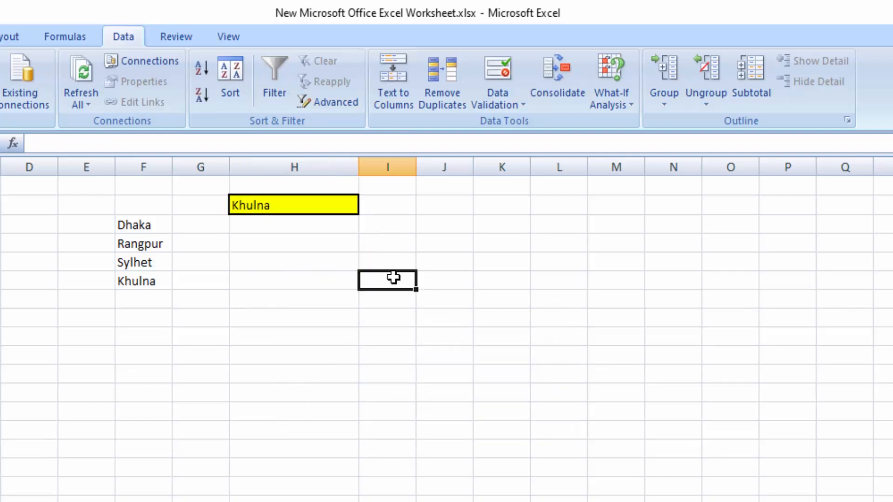
{"action": "left_click", "coordinate": [354, 205]}
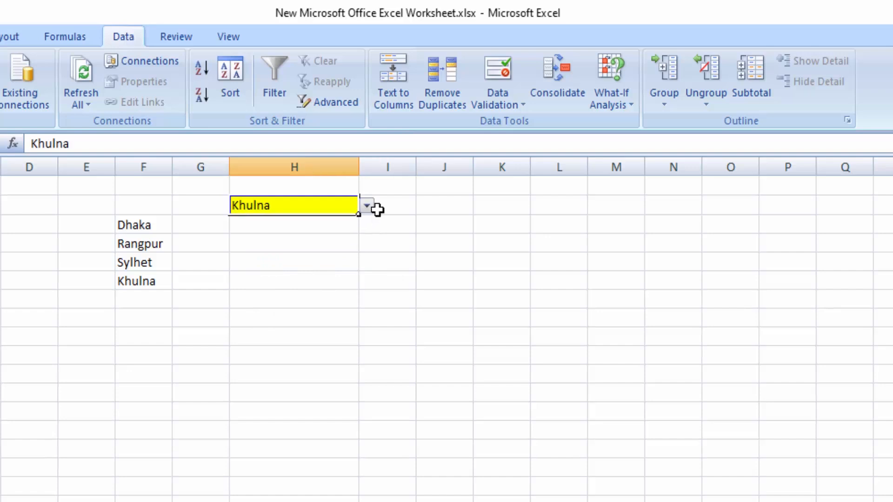
{"action": "left_click", "coordinate": [367, 206]}
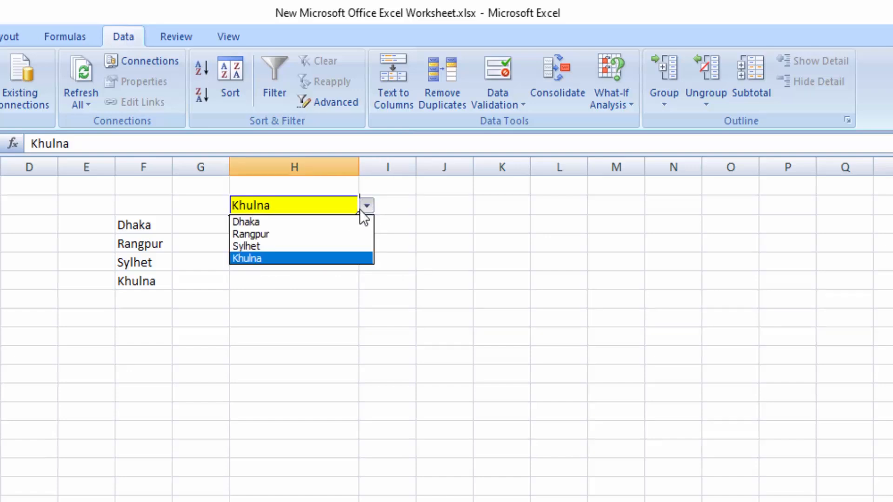
{"action": "left_click", "coordinate": [266, 235]}
{"action": "left_click", "coordinate": [299, 299]}
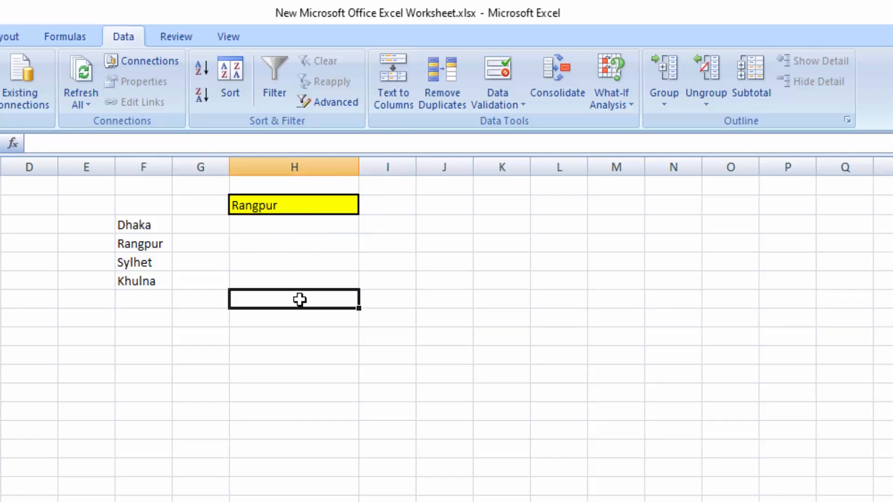
Step: Try to replace the entry in H2 with the unlisted value Tangail and dismiss the alert
{"action": "left_click", "coordinate": [295, 205]}
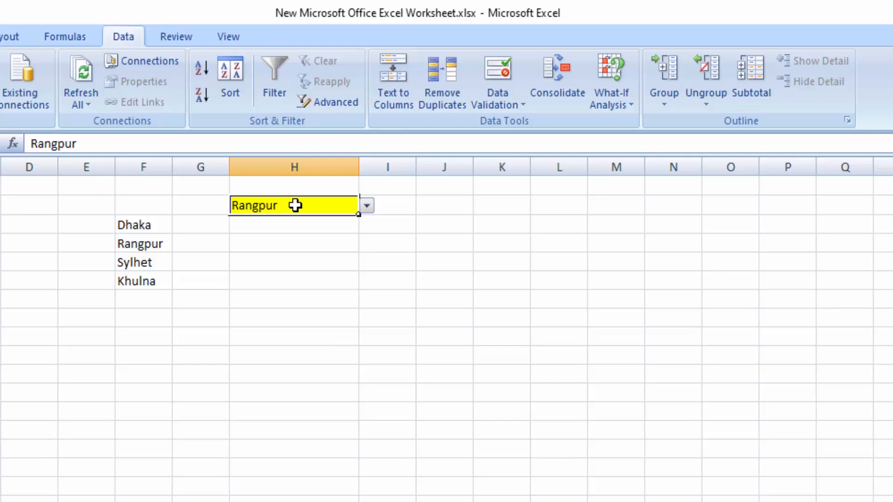
{"action": "double_click", "coordinate": [295, 205]}
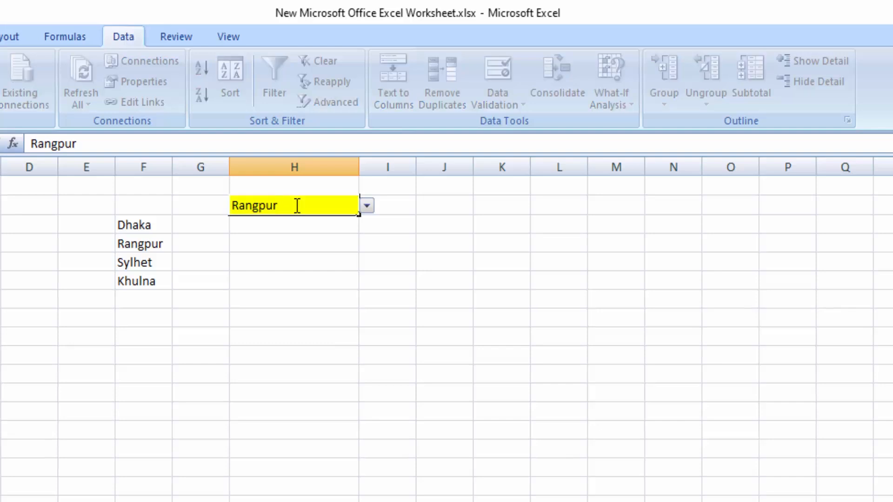
{"action": "key", "text": "BackSpace"}
{"action": "key", "text": "BackSpace"}
{"action": "key", "text": "BackSpace"}
{"action": "key", "text": "BackSpace"}
{"action": "key", "text": "BackSpace"}
{"action": "key", "text": "BackSpace"}
{"action": "key", "text": "BackSpace"}
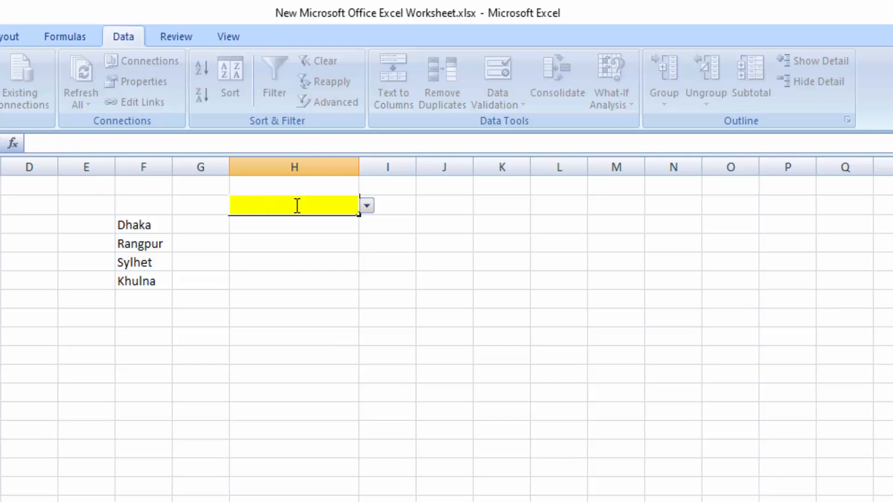
{"action": "type", "text": "Tangaik"}
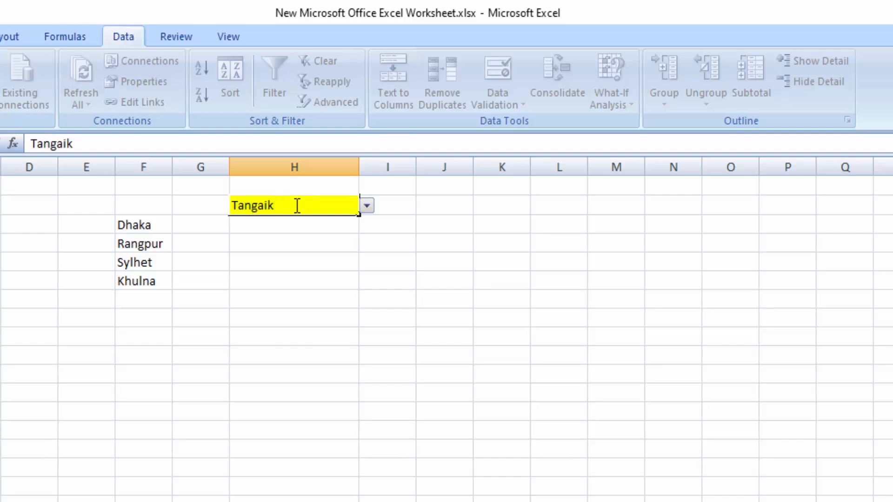
{"action": "key", "text": "BackSpace"}
{"action": "type", "text": "l"}
{"action": "key", "text": "Return"}
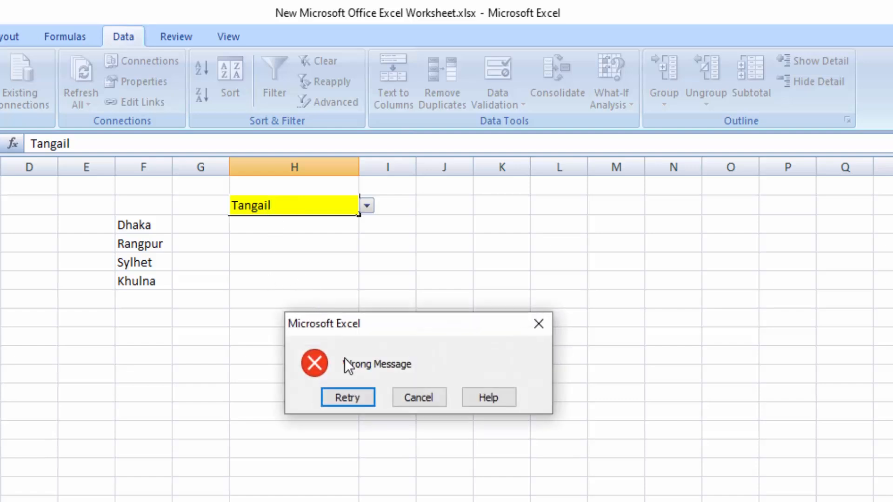
{"action": "left_click", "coordinate": [539, 325]}
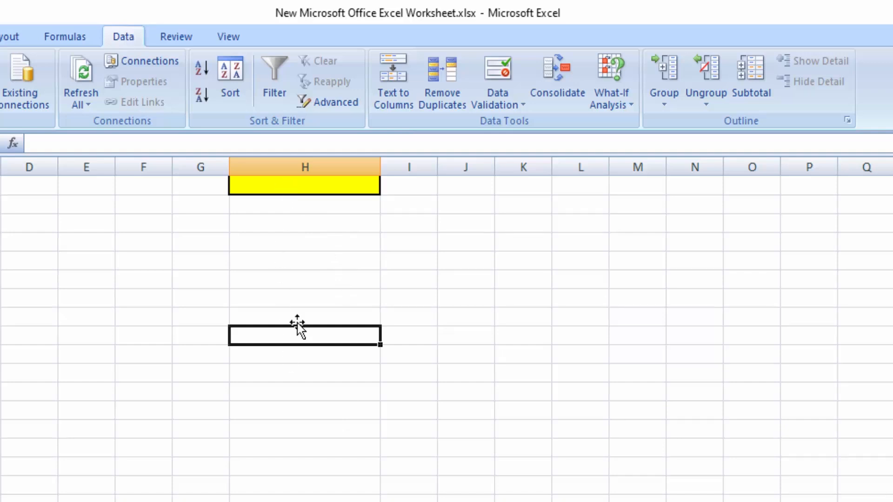
Step: Restrict the yellow cell in column H to whole numbers between a minimum of 3 and a maximum of 8
{"action": "left_click", "coordinate": [291, 186]}
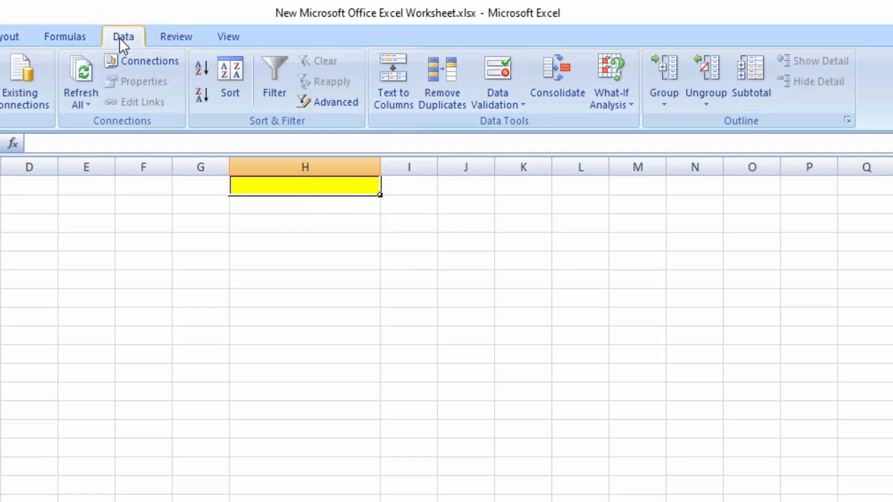
{"action": "left_click", "coordinate": [497, 100]}
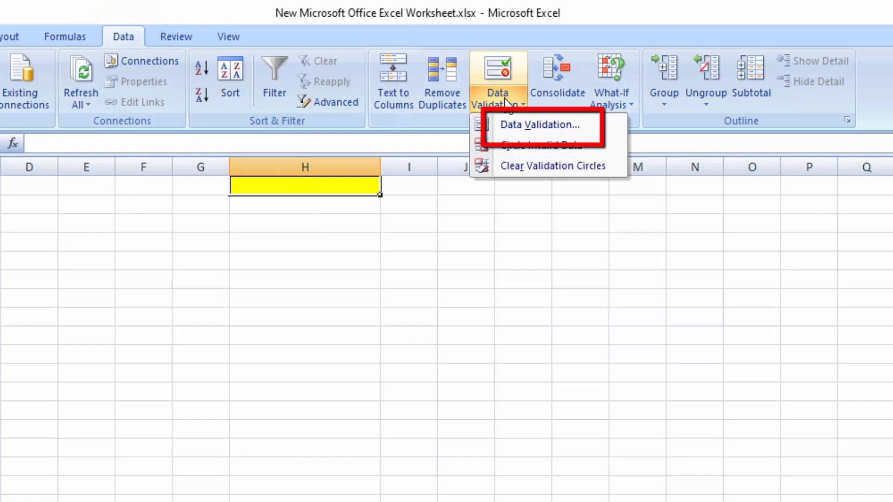
{"action": "left_click", "coordinate": [518, 127]}
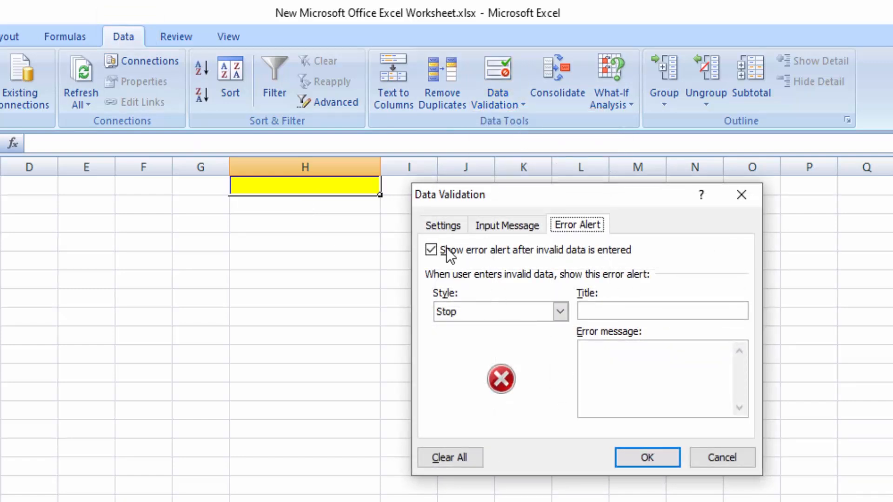
{"action": "left_click", "coordinate": [442, 226]}
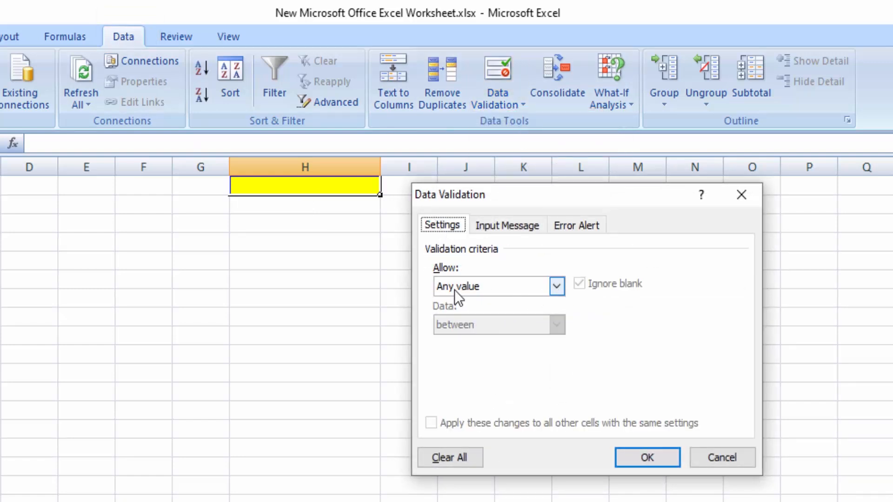
{"action": "left_click", "coordinate": [560, 284]}
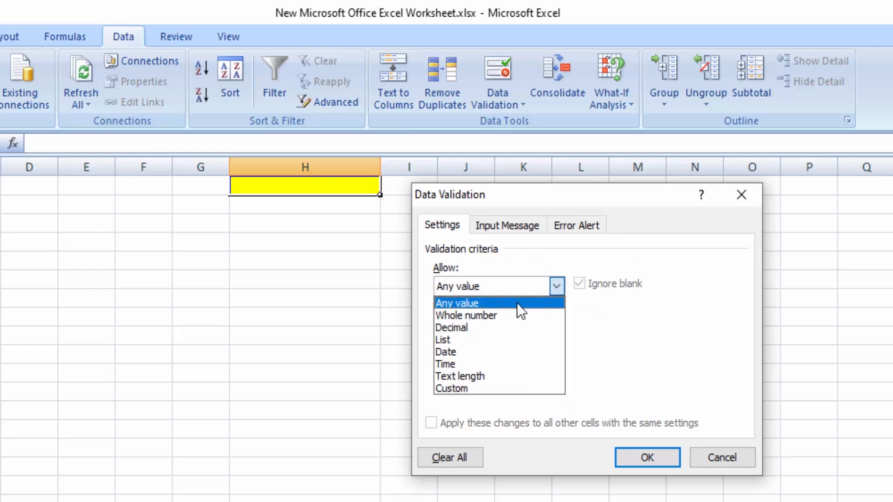
{"action": "left_click", "coordinate": [482, 317]}
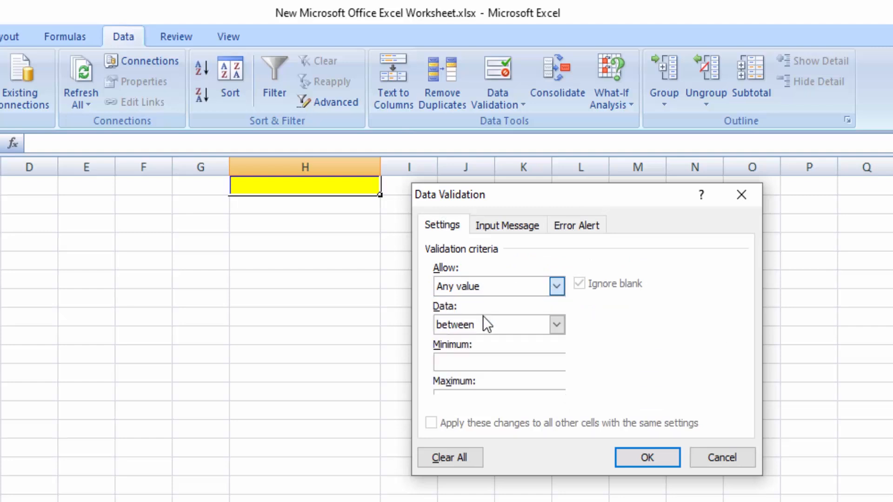
{"action": "left_click", "coordinate": [464, 361]}
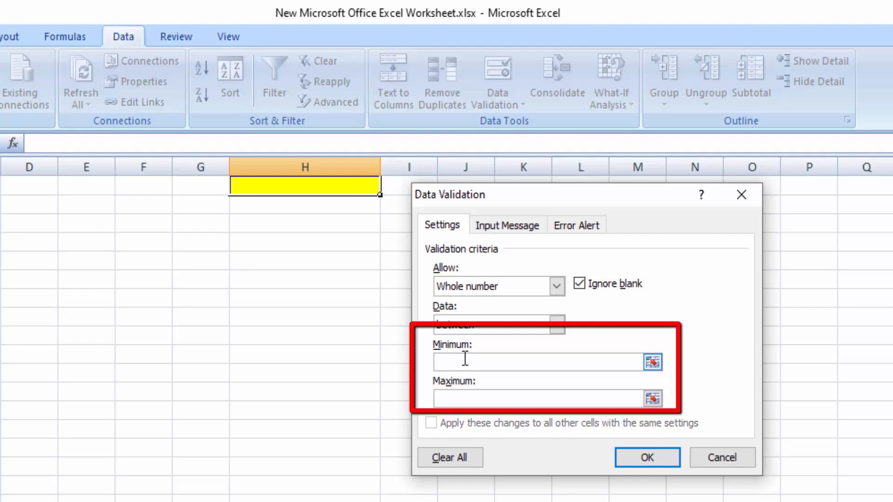
{"action": "type", "text": "3"}
{"action": "left_click", "coordinate": [469, 397]}
{"action": "type", "text": "8"}
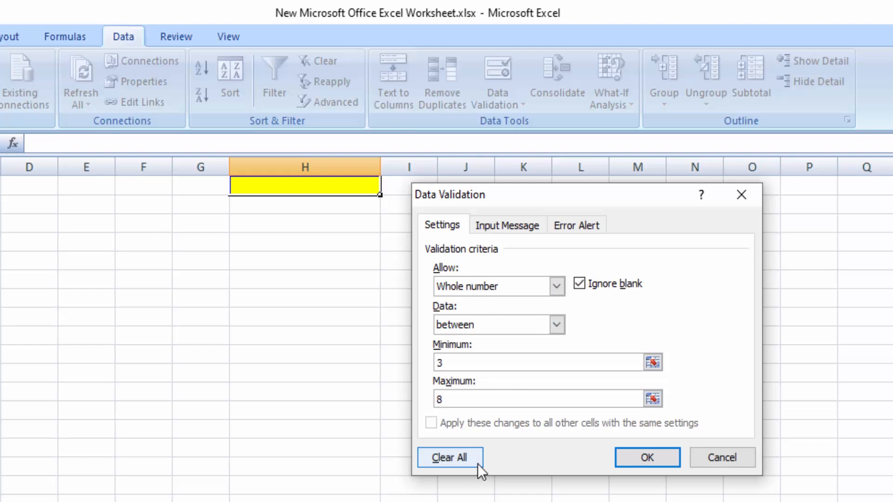
Step: Set the validation's error message to "Enter 3 to 8" and its alert title to "Wrong Messae"
{"action": "left_click", "coordinate": [570, 229]}
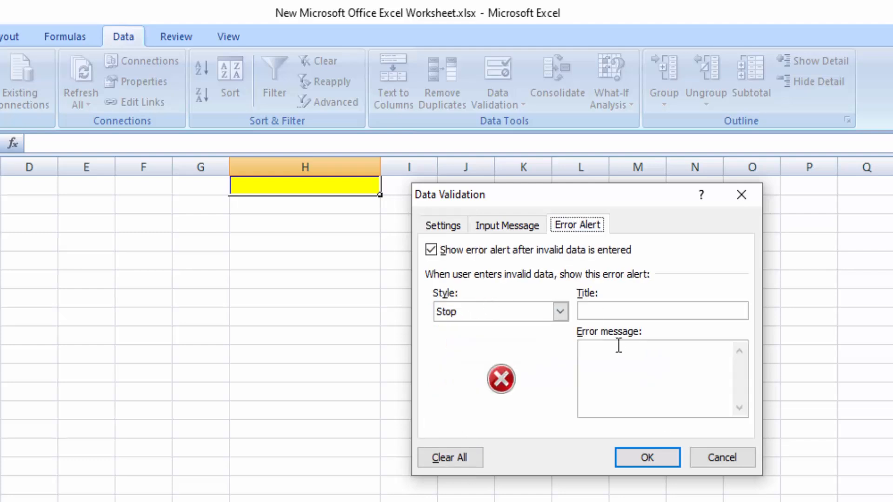
{"action": "left_click", "coordinate": [606, 360]}
{"action": "type", "text": "Enter 3 to 8"}
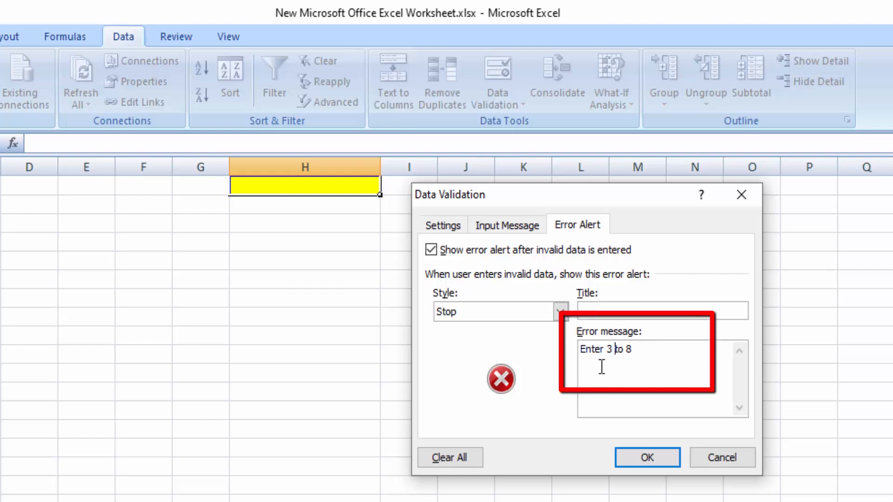
{"action": "left_click", "coordinate": [624, 312]}
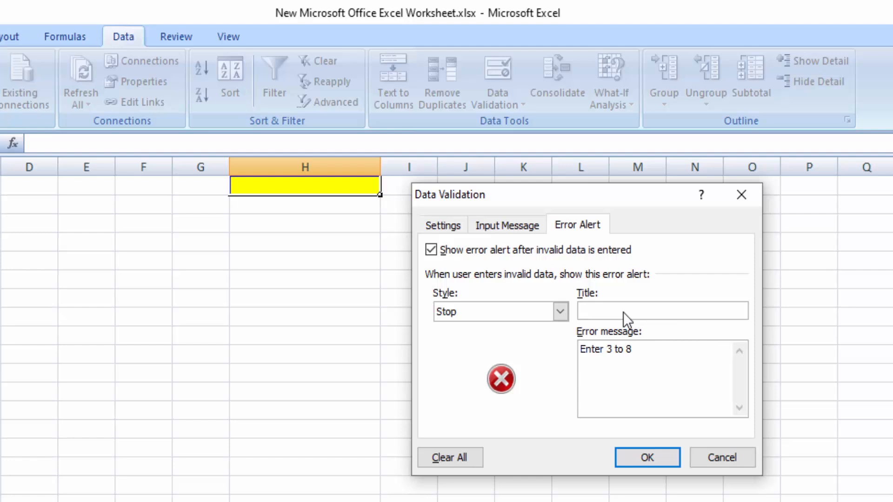
{"action": "type", "text": "W"}
{"action": "type", "text": "rong Messae"}
Step: Change the error alert title to "Error Messae" and apply the validation to the yellow cell
{"action": "left_click", "coordinate": [610, 311]}
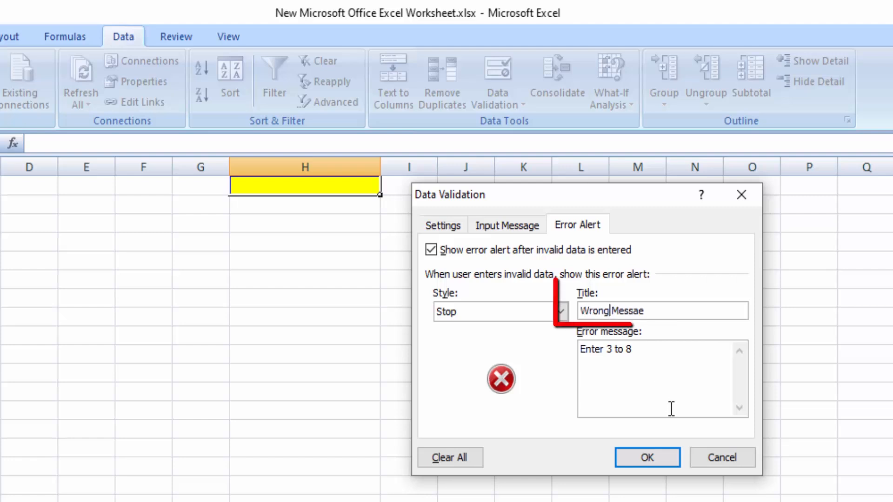
{"action": "key", "text": "BackSpace"}
{"action": "key", "text": "BackSpace"}
{"action": "key", "text": "BackSpace"}
{"action": "key", "text": "BackSpace"}
{"action": "key", "text": "BackSpace"}
{"action": "key", "text": "BackSpace"}
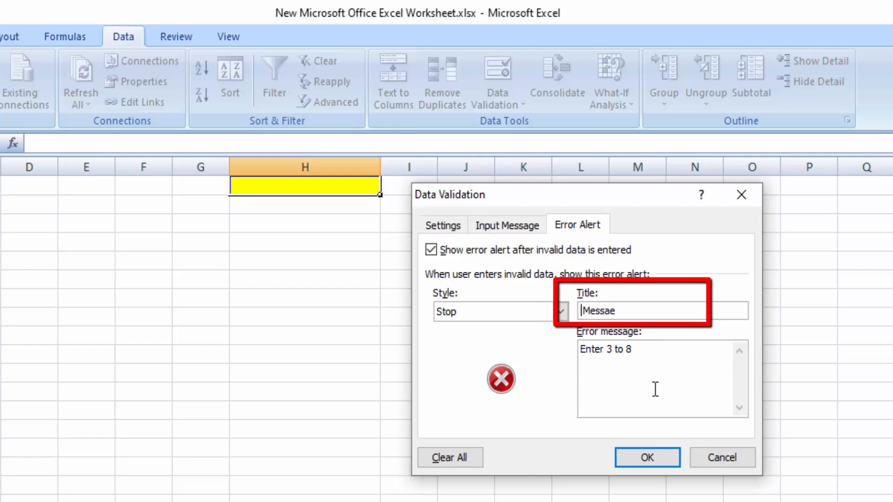
{"action": "type", "text": "Erro"}
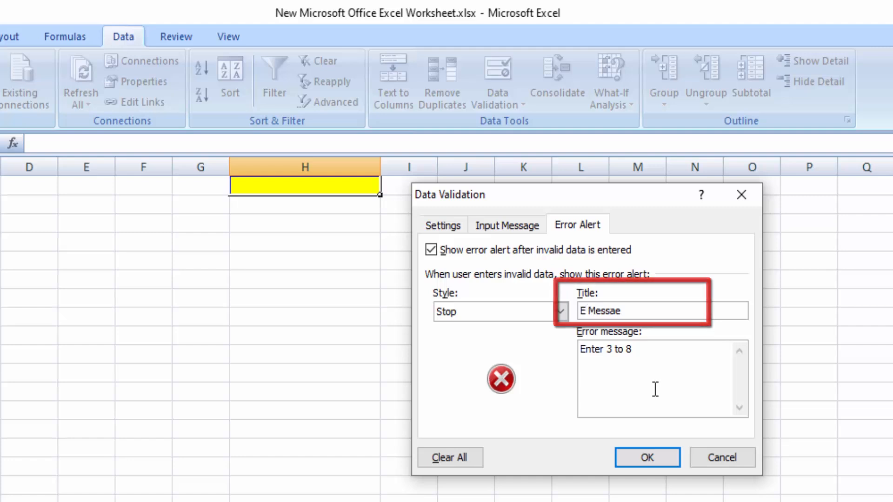
{"action": "type", "text": "r"}
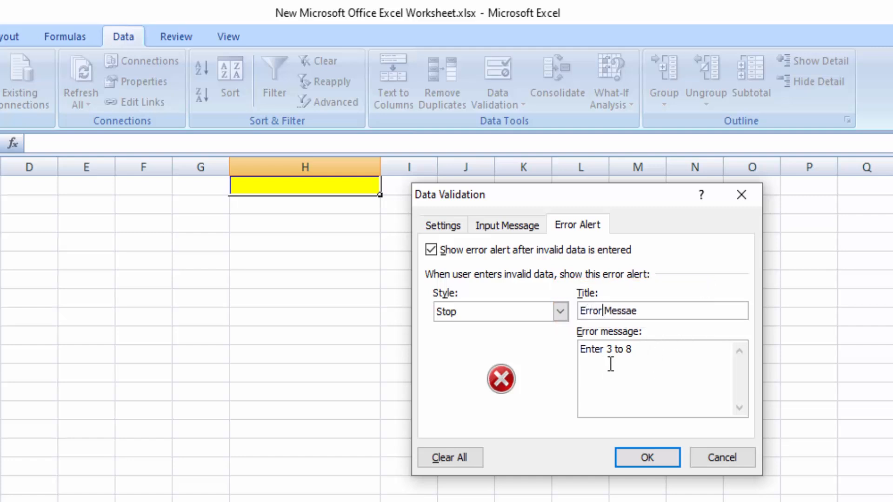
{"action": "left_click", "coordinate": [646, 459]}
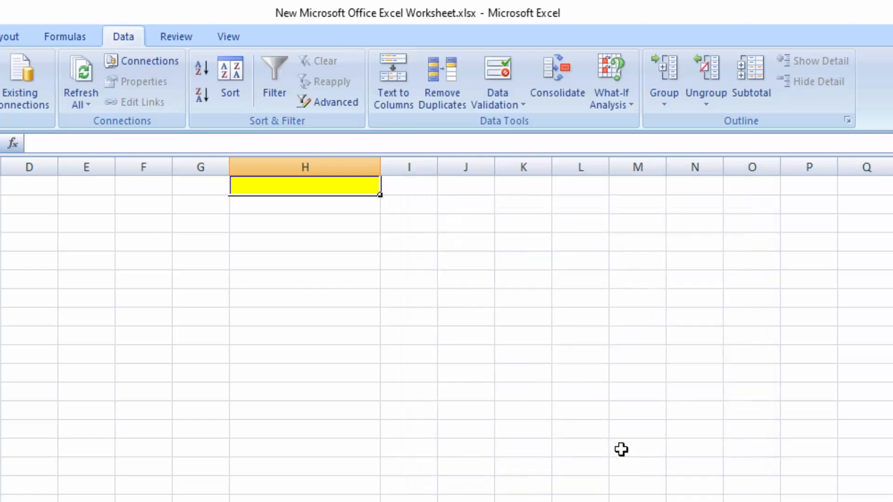
Step: Try to enter 0 in the yellow cell in column H and dismiss the error alert
{"action": "left_click", "coordinate": [341, 249]}
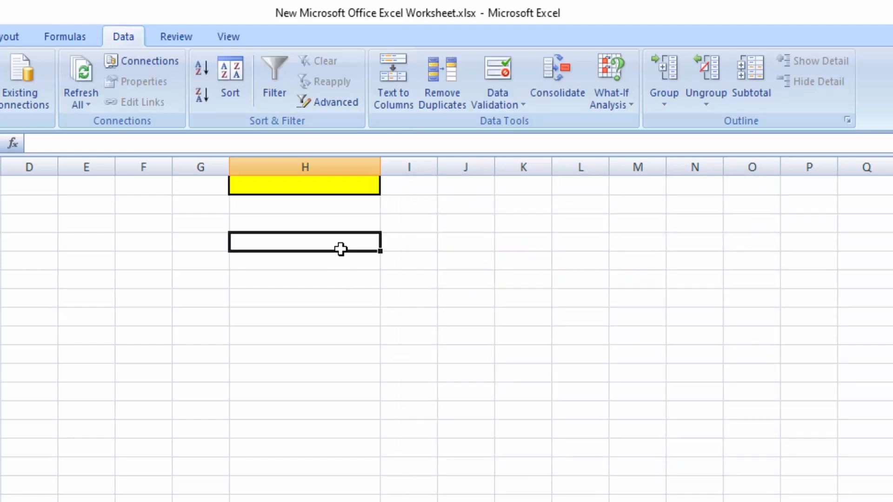
{"action": "left_click", "coordinate": [296, 188]}
{"action": "type", "text": "0"}
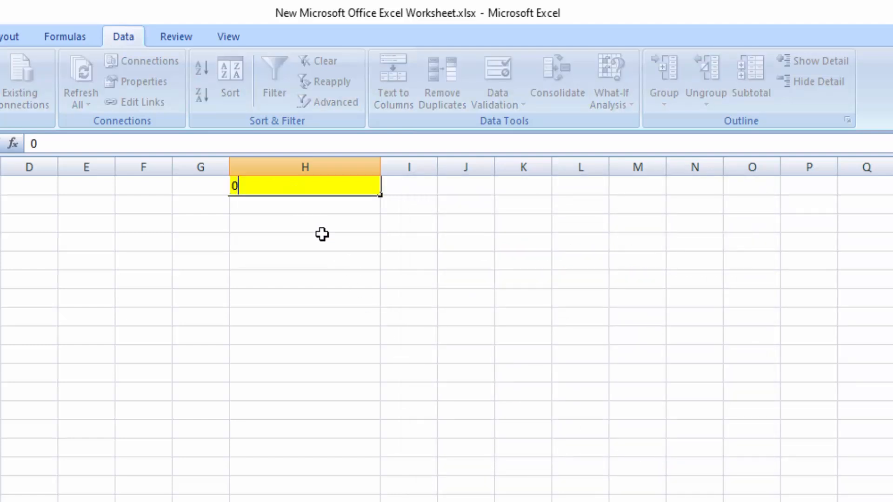
{"action": "key", "text": "Return"}
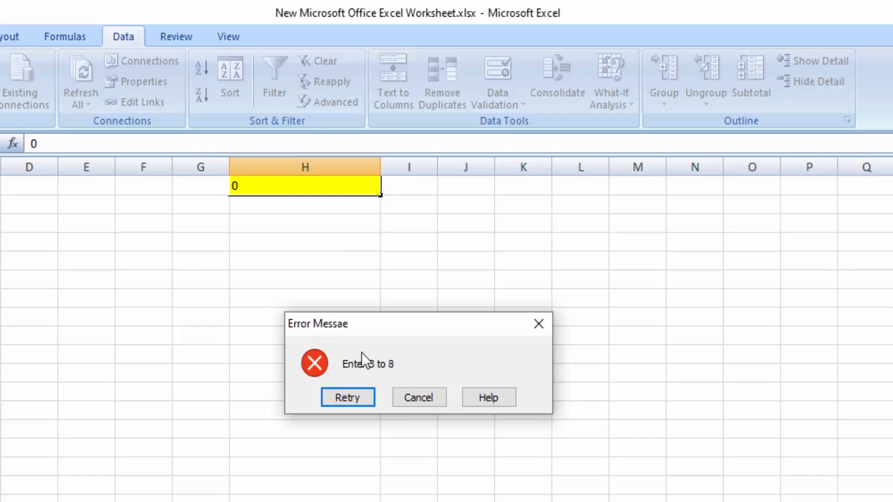
{"action": "left_click", "coordinate": [538, 324]}
{"action": "left_click", "coordinate": [335, 237]}
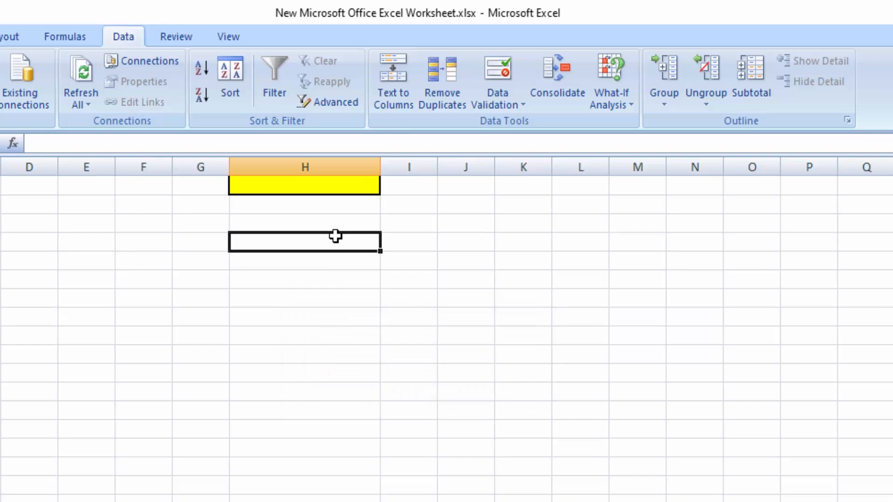
Step: Try to enter 2 in the yellow cell in column H and dismiss the error alert
{"action": "left_click", "coordinate": [316, 187]}
{"action": "type", "text": "2"}
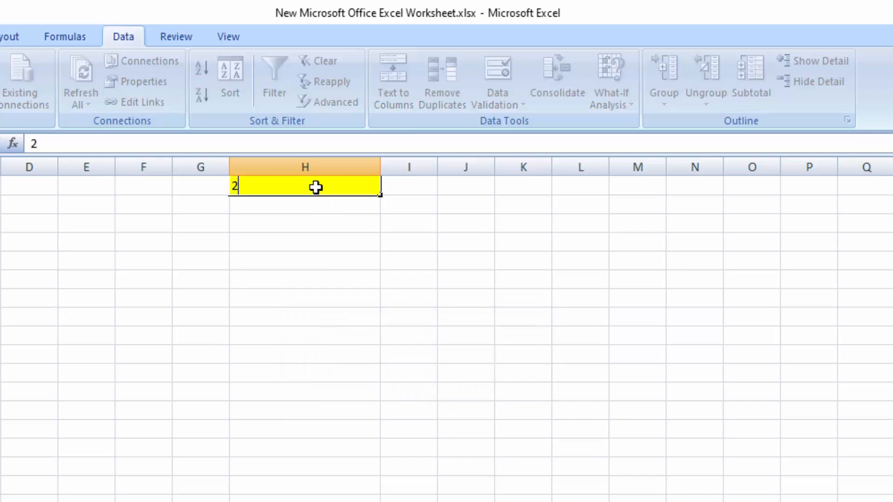
{"action": "key", "text": "Return"}
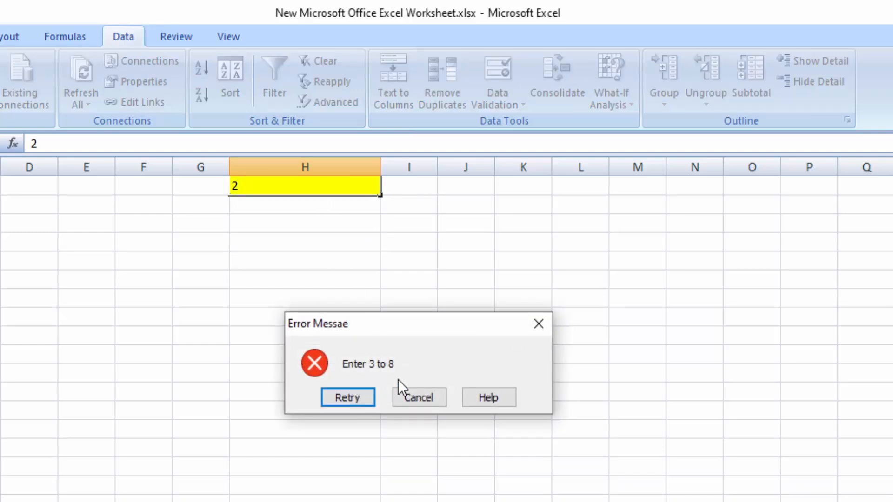
{"action": "left_click", "coordinate": [539, 324]}
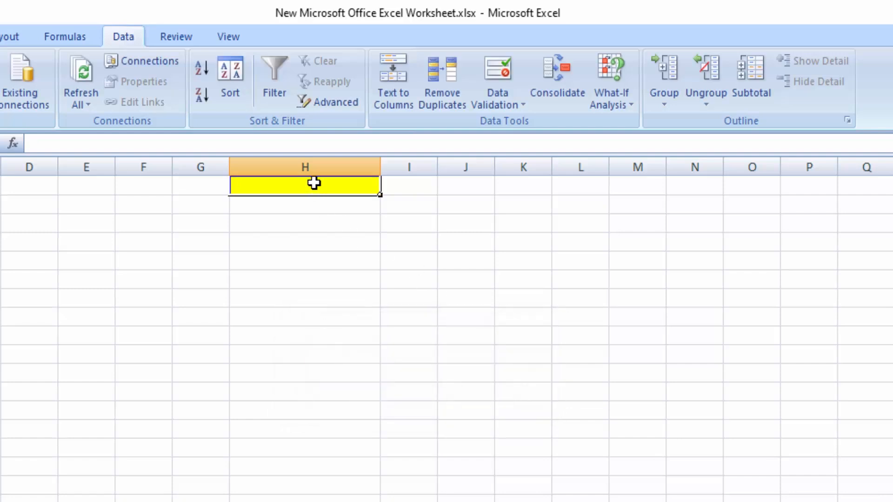
Step: Enter 6 in the yellow cell in column H and replace it with 8
{"action": "type", "text": "6"}
{"action": "left_click", "coordinate": [356, 274]}
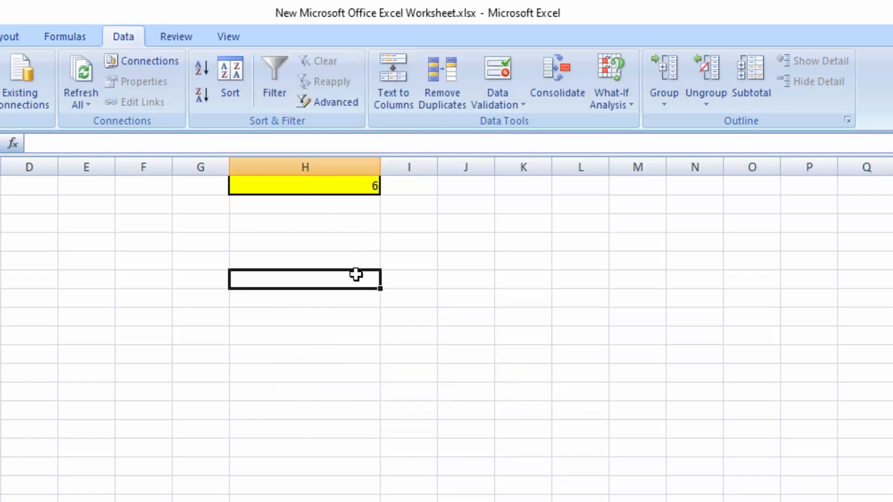
{"action": "left_click", "coordinate": [349, 183]}
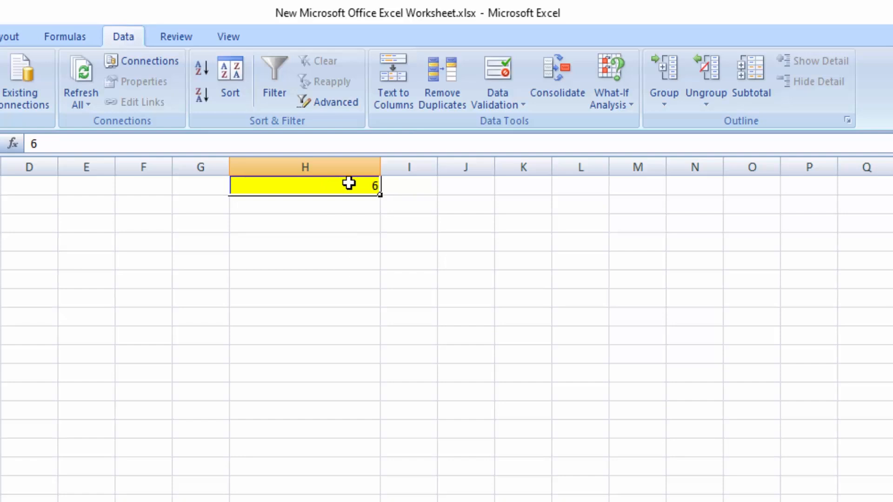
{"action": "type", "text": "8"}
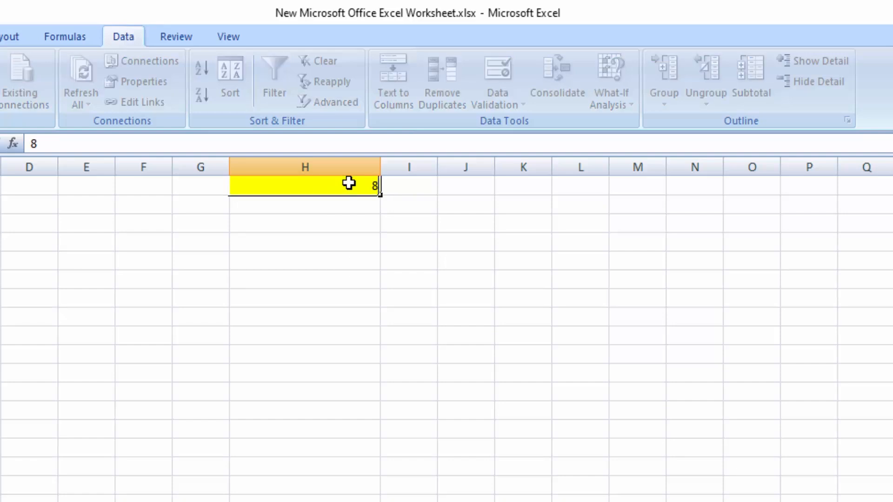
{"action": "left_click", "coordinate": [443, 285]}
Step: Try to replace the value in the yellow cell with 9 and dismiss the error alert
{"action": "left_click", "coordinate": [314, 187]}
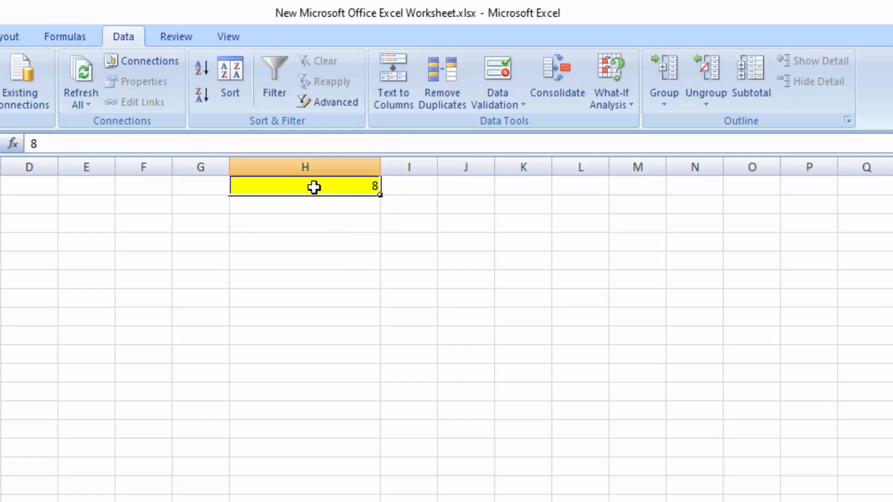
{"action": "type", "text": "9"}
{"action": "left_click", "coordinate": [361, 285]}
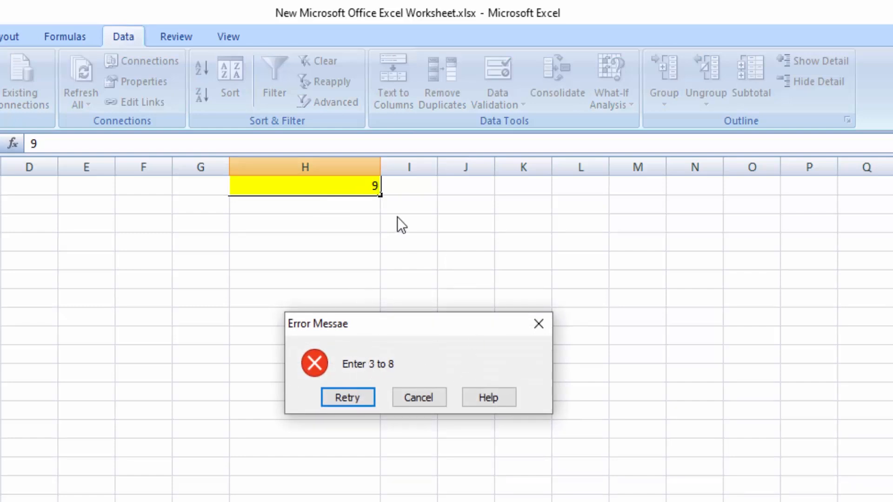
{"action": "left_click", "coordinate": [540, 325]}
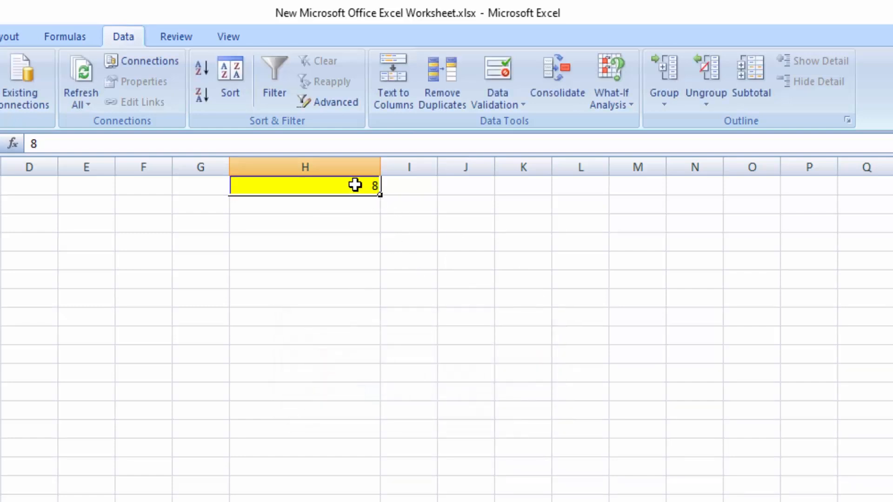
Step: Try to replace the value in the yellow cell with the decimal 5.5 and dismiss the error alert
{"action": "type", "text": "5.5"}
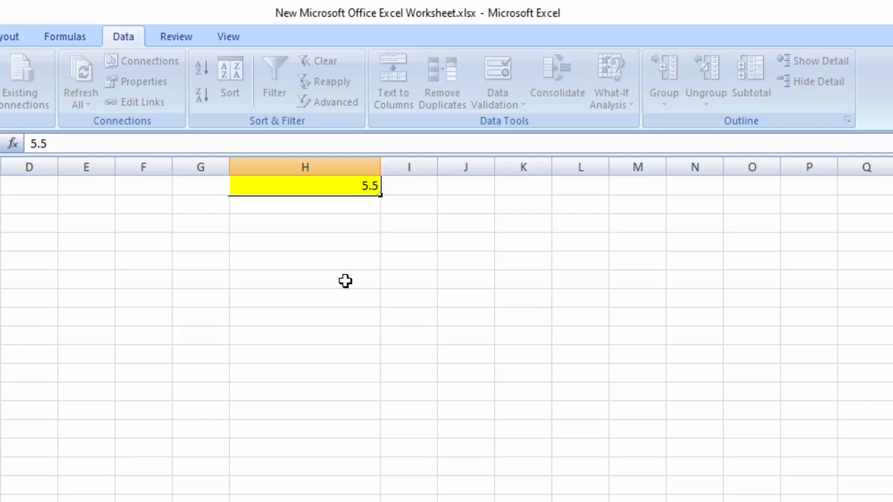
{"action": "left_click", "coordinate": [322, 266]}
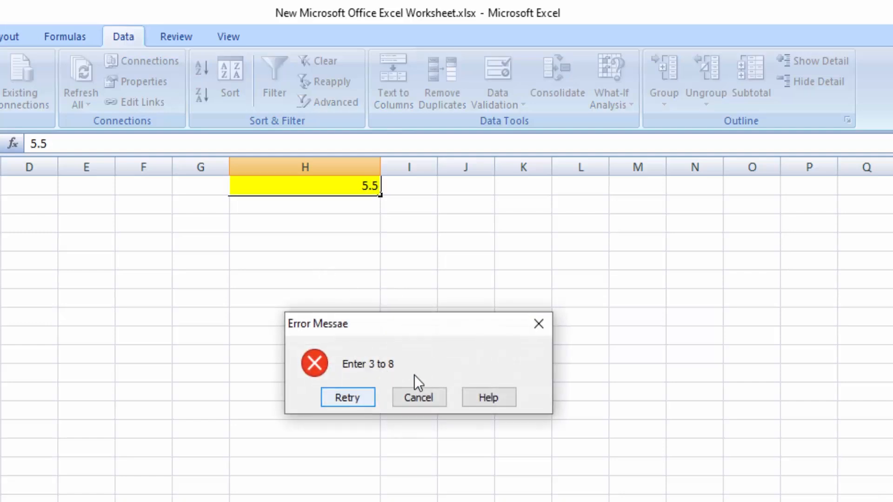
{"action": "left_click", "coordinate": [538, 325]}
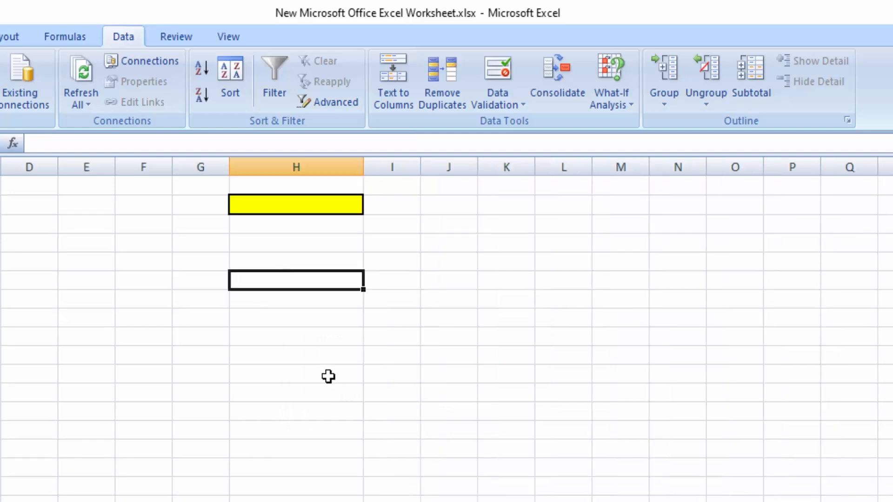
Step: Open Data Validation for the empty yellow cell in column H and allow only Decimal values
{"action": "left_click", "coordinate": [329, 374]}
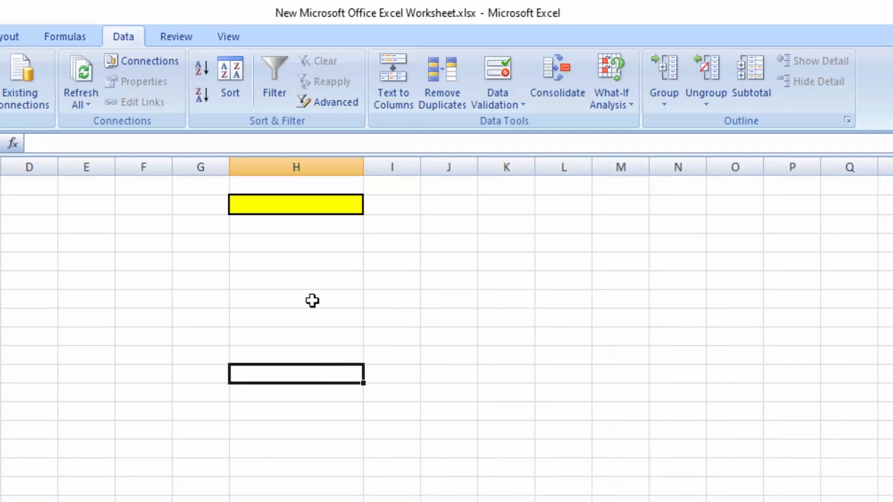
{"action": "left_click", "coordinate": [291, 208]}
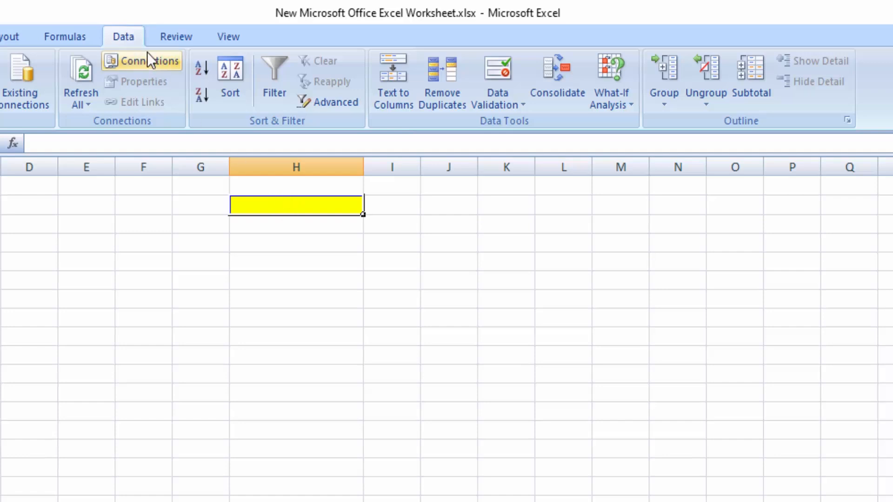
{"action": "left_click", "coordinate": [497, 99]}
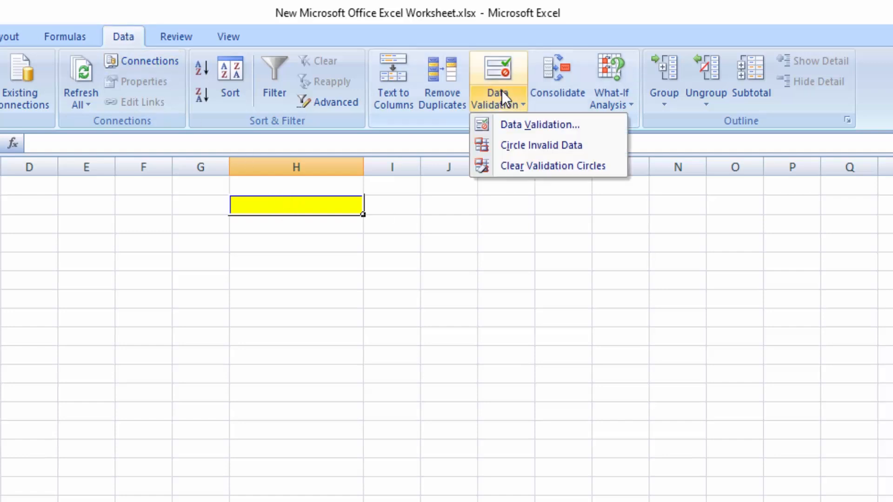
{"action": "left_click", "coordinate": [518, 126]}
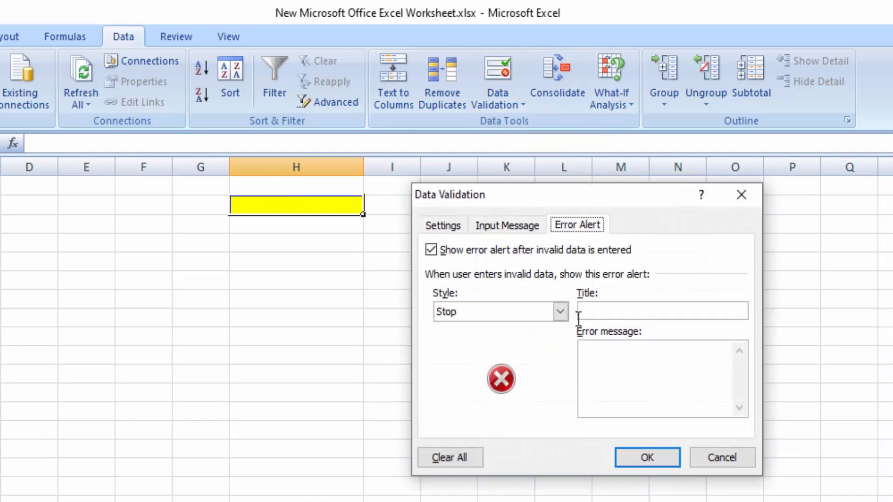
{"action": "left_click", "coordinate": [457, 225]}
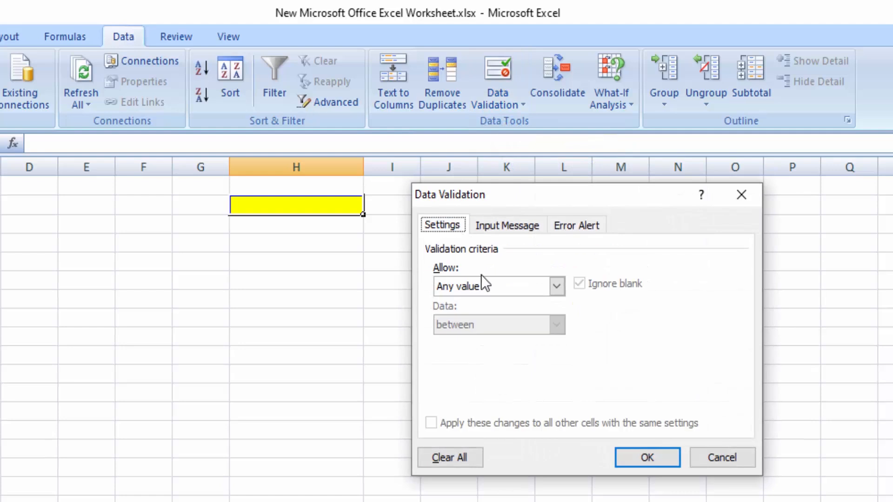
{"action": "left_click", "coordinate": [556, 286]}
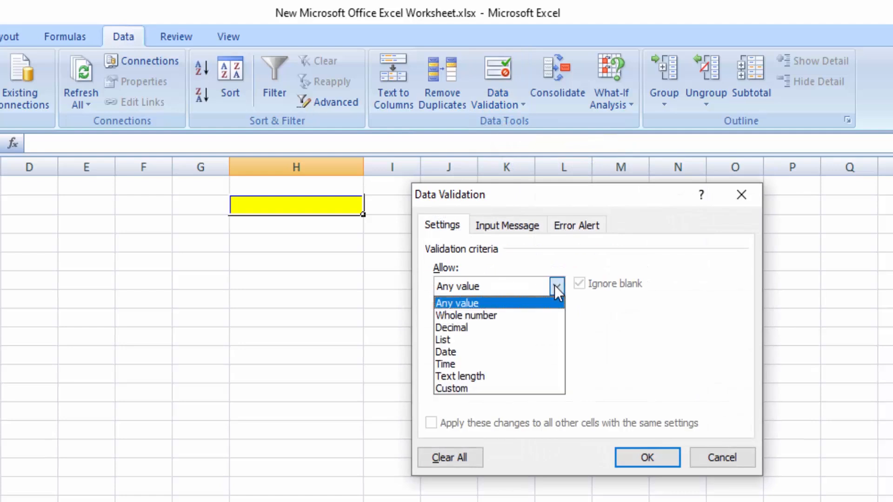
{"action": "left_click", "coordinate": [463, 328]}
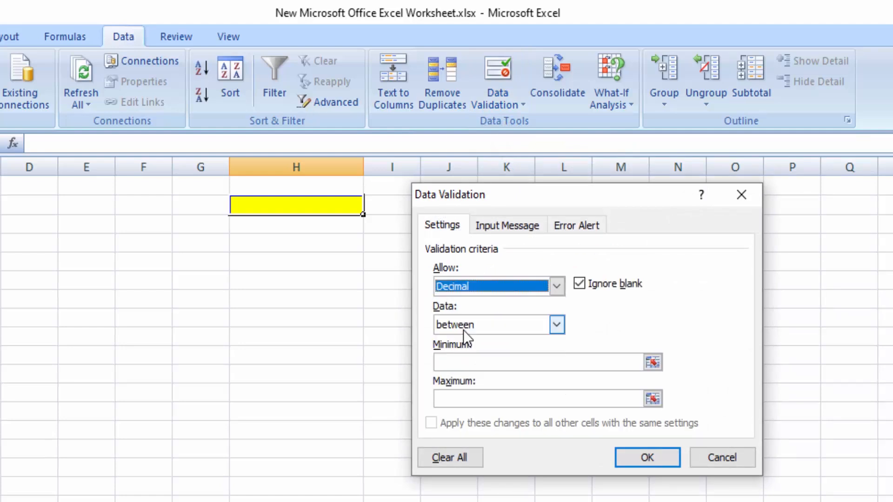
Step: Set the decimal criteria to a minimum of 3.5 and a maximum of 7.5
{"action": "left_click", "coordinate": [479, 362]}
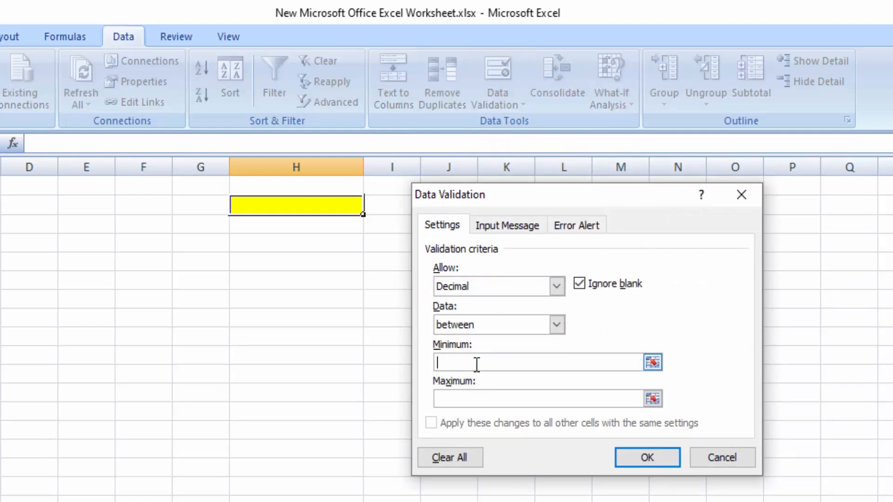
{"action": "left_click", "coordinate": [504, 369]}
{"action": "type", "text": "3.5"}
{"action": "left_click", "coordinate": [494, 400]}
{"action": "type", "text": "7"}
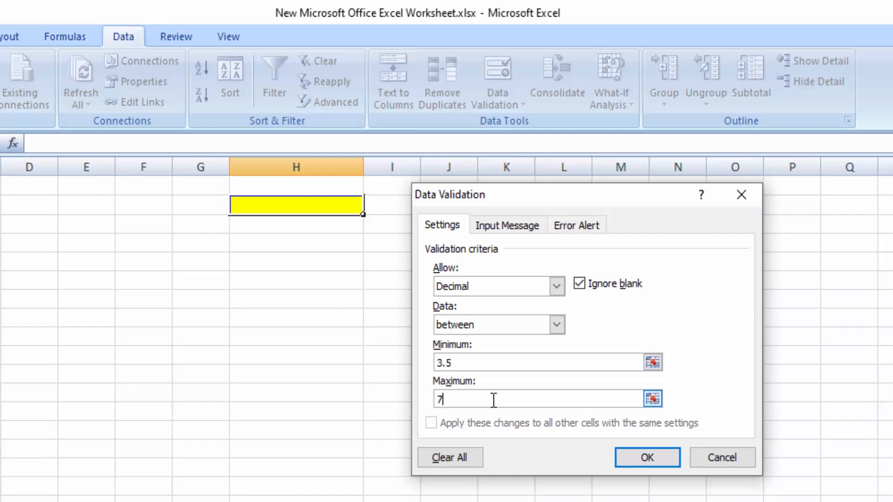
{"action": "type", "text": ".5"}
Step: Give the decimal rule's error alert the title "Error Nessage"
{"action": "left_click", "coordinate": [575, 225]}
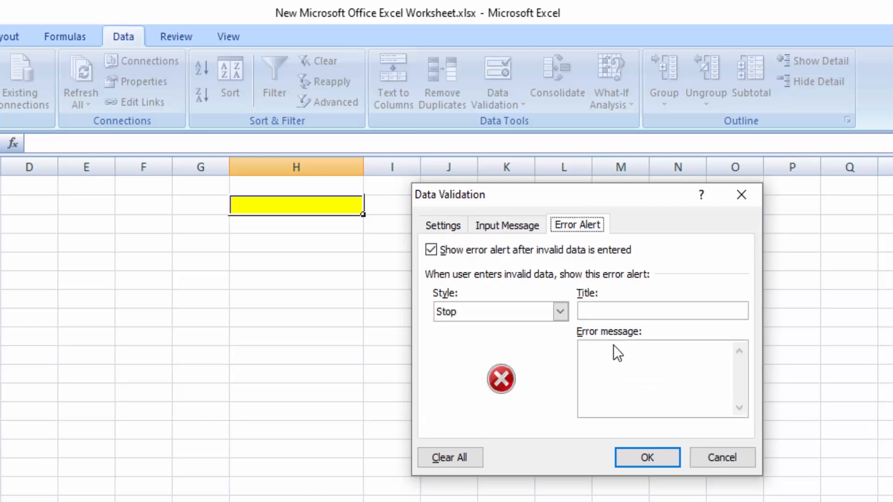
{"action": "left_click", "coordinate": [604, 308]}
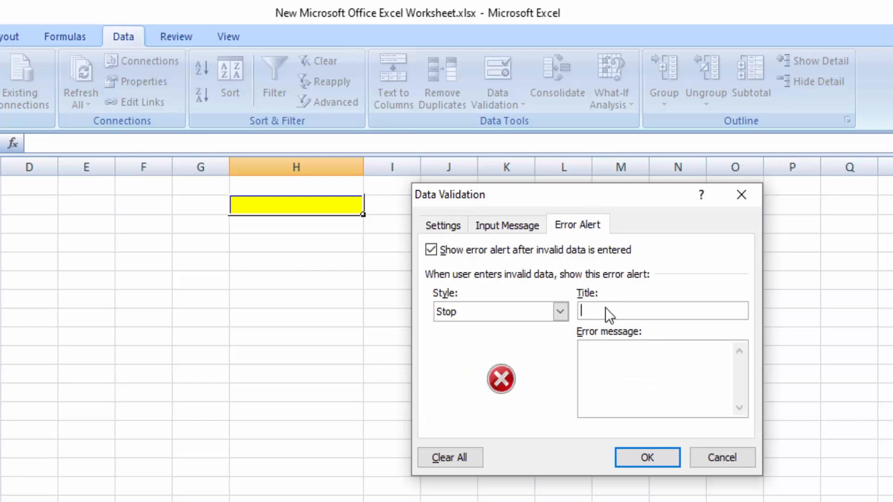
{"action": "left_click", "coordinate": [607, 363]}
{"action": "left_click", "coordinate": [441, 225]}
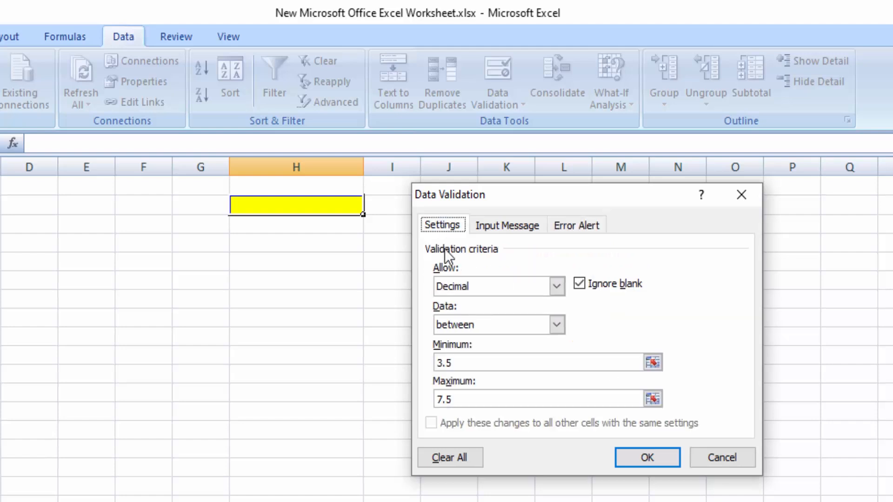
{"action": "left_click", "coordinate": [572, 229]}
{"action": "left_click", "coordinate": [601, 311]}
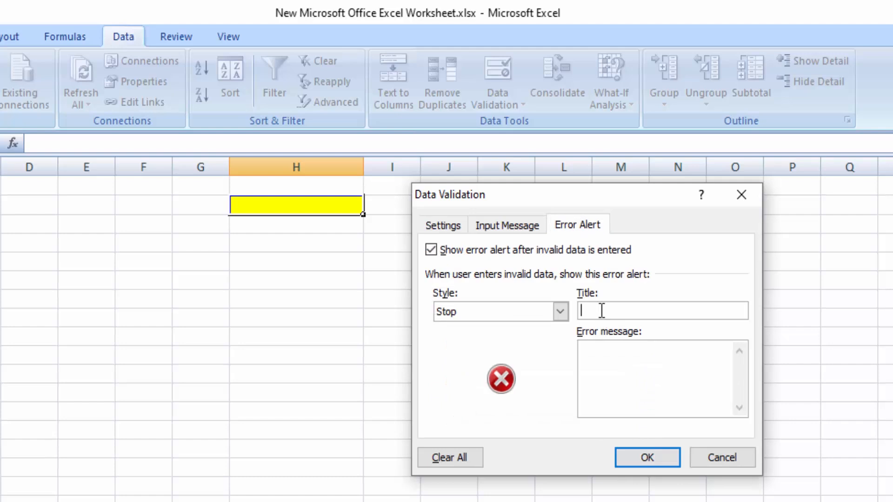
{"action": "type", "text": "Error Nessage"}
Step: Set the error alert's message to "Enter 3.5 to 7.5" and apply the validation rule
{"action": "left_click", "coordinate": [604, 365]}
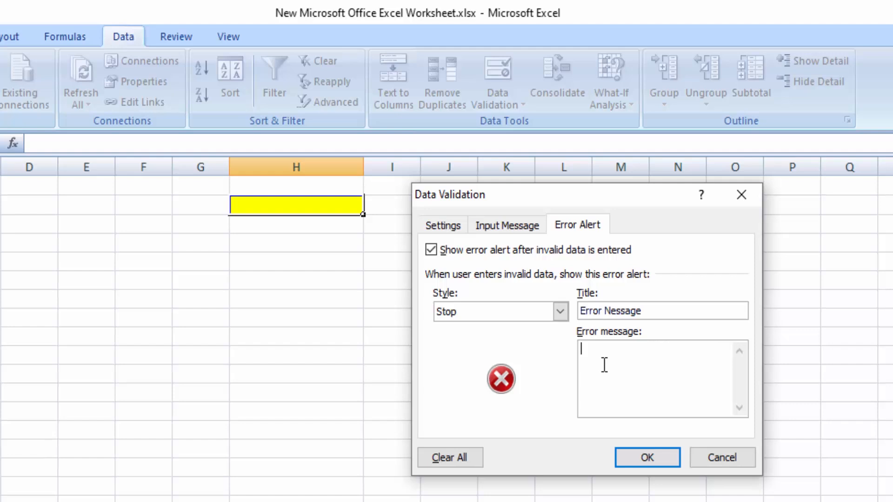
{"action": "type", "text": "Enter 3.5 to 7.5"}
{"action": "left_click", "coordinate": [648, 458]}
Step: Try to enter 3 in the yellow decimal-validated cell and dismiss the error alert
{"action": "left_click", "coordinate": [286, 201]}
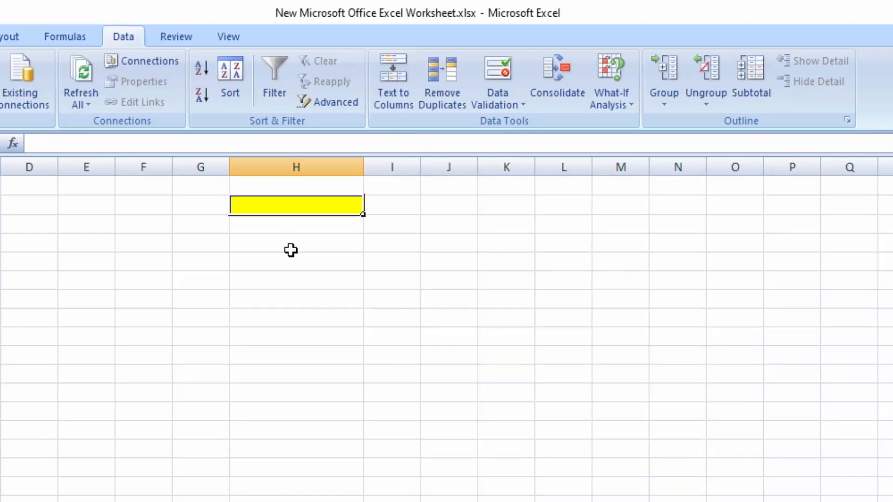
{"action": "type", "text": "3"}
{"action": "key", "text": "Return"}
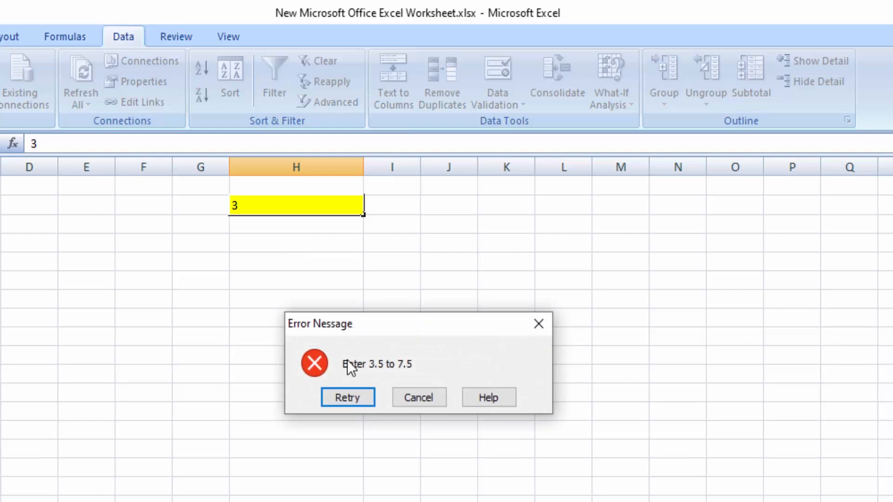
{"action": "left_click", "coordinate": [540, 324]}
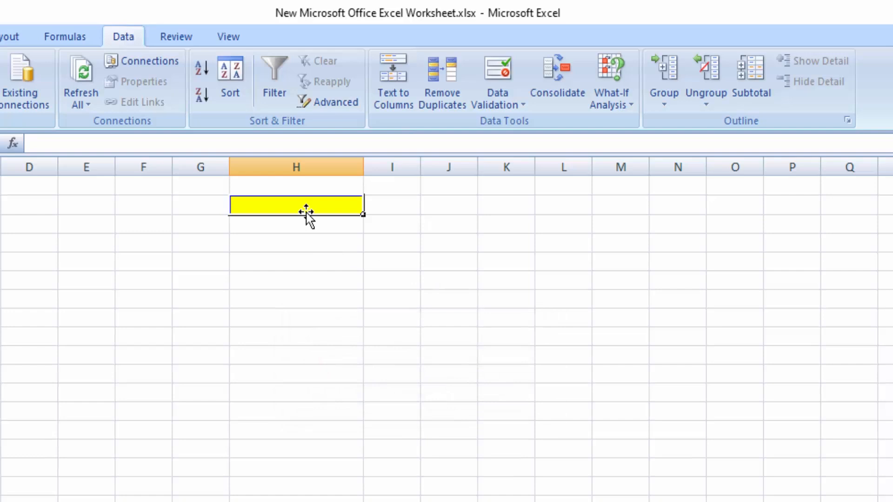
Step: Enter 4.5 in the yellow cell, try to replace it with 2.5 and dismiss the error alert
{"action": "type", "text": "4.5"}
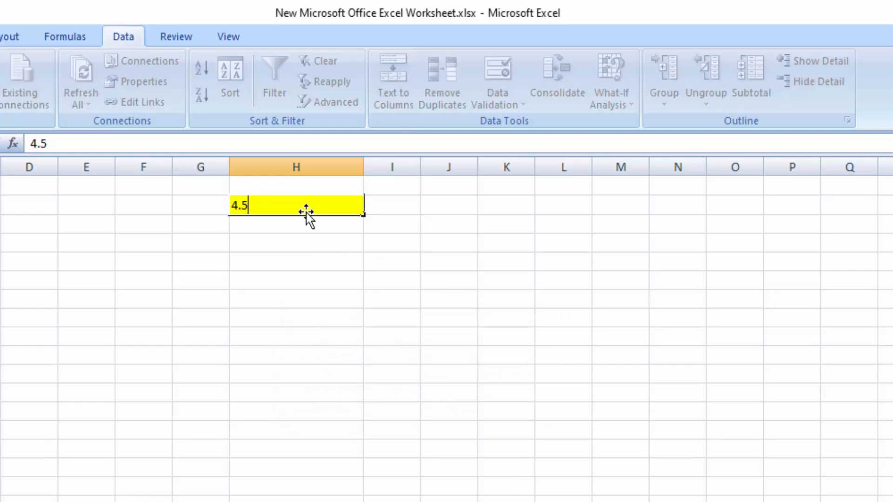
{"action": "left_click", "coordinate": [349, 293]}
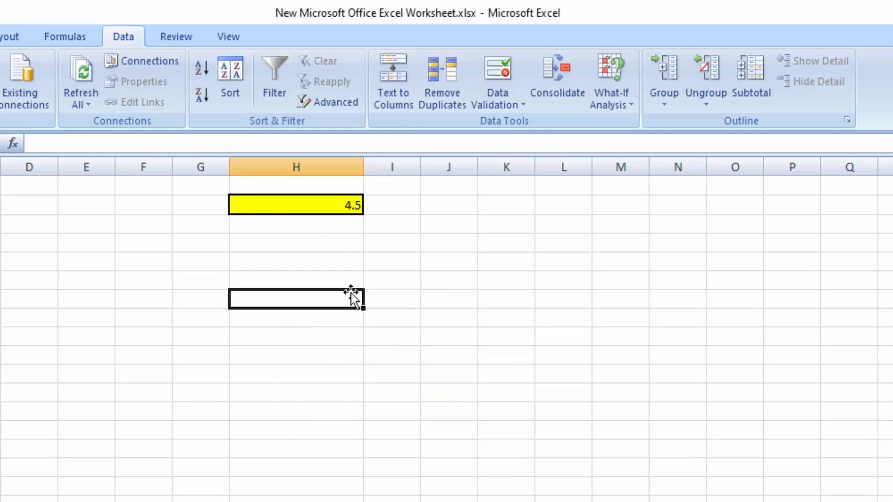
{"action": "left_click", "coordinate": [315, 203]}
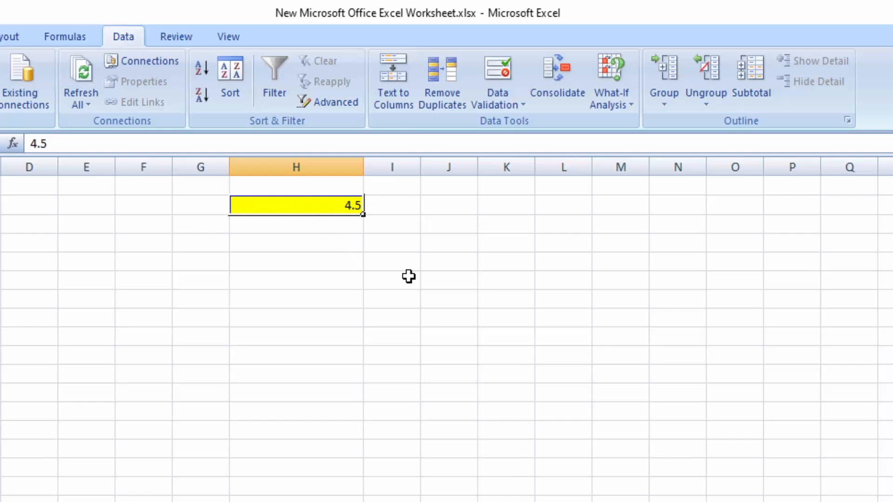
{"action": "type", "text": "2.5"}
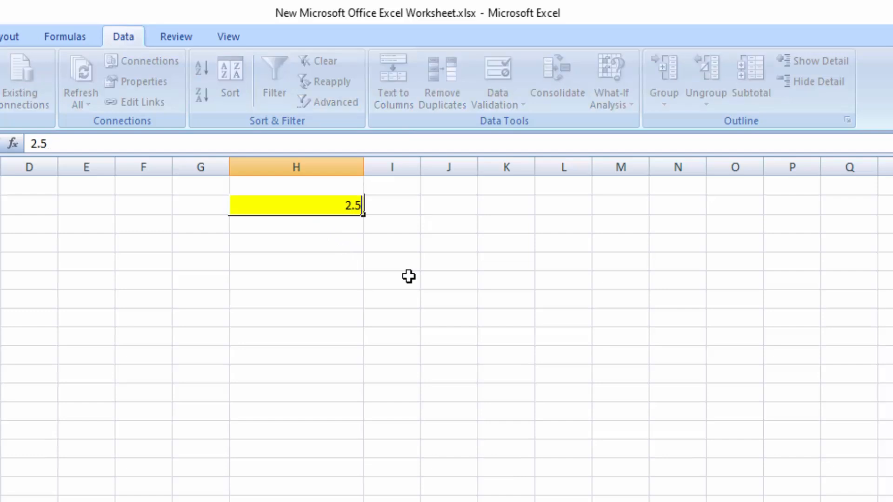
{"action": "left_click", "coordinate": [394, 276]}
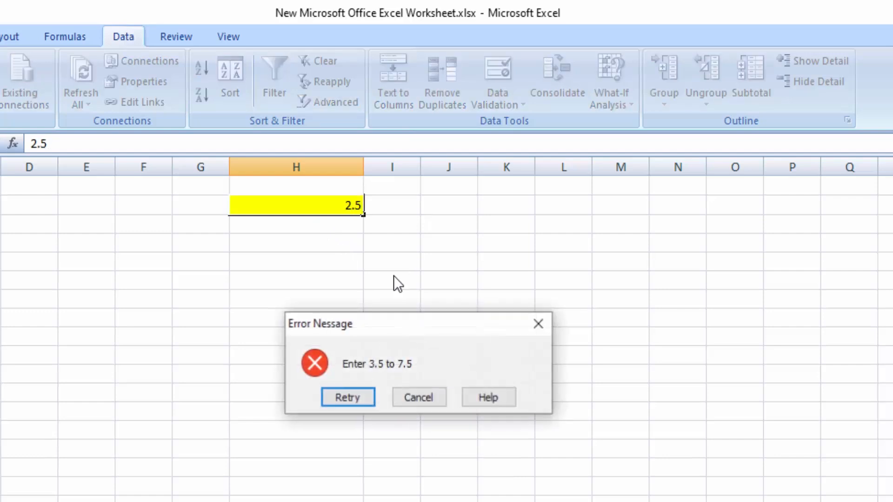
{"action": "left_click", "coordinate": [538, 324]}
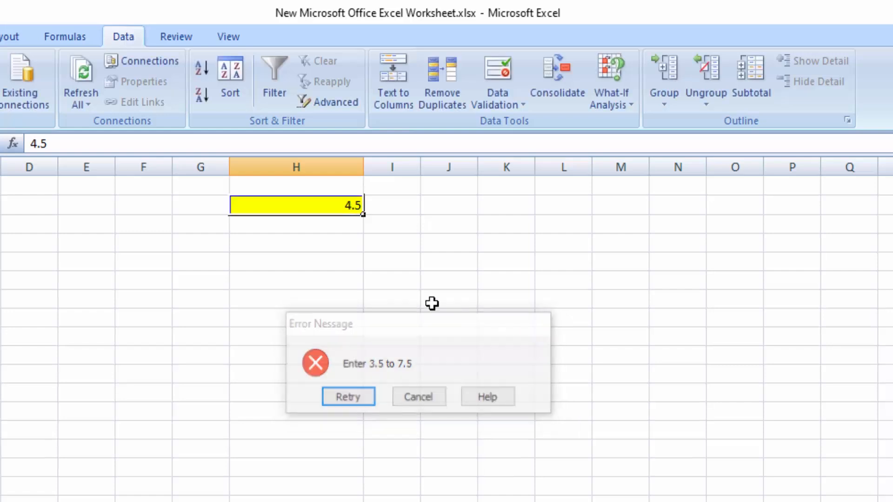
Step: Replace the yellow cell's value with 3.5, try to change it to 9.5 and dismiss the error alert
{"action": "type", "text": "3.5"}
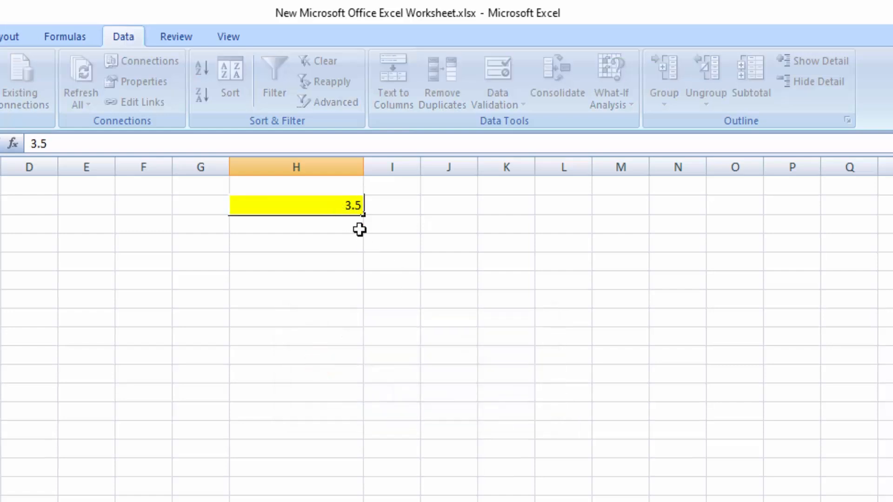
{"action": "left_click", "coordinate": [323, 302]}
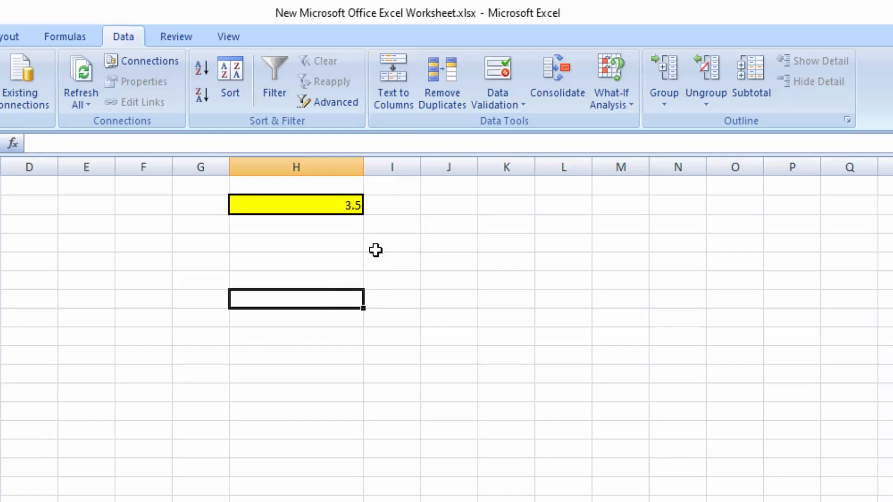
{"action": "left_click", "coordinate": [296, 207]}
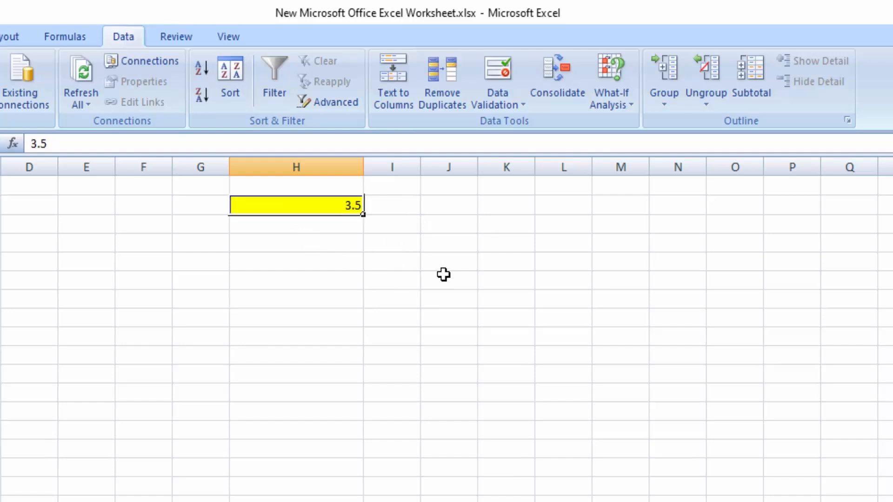
{"action": "type", "text": "9.5"}
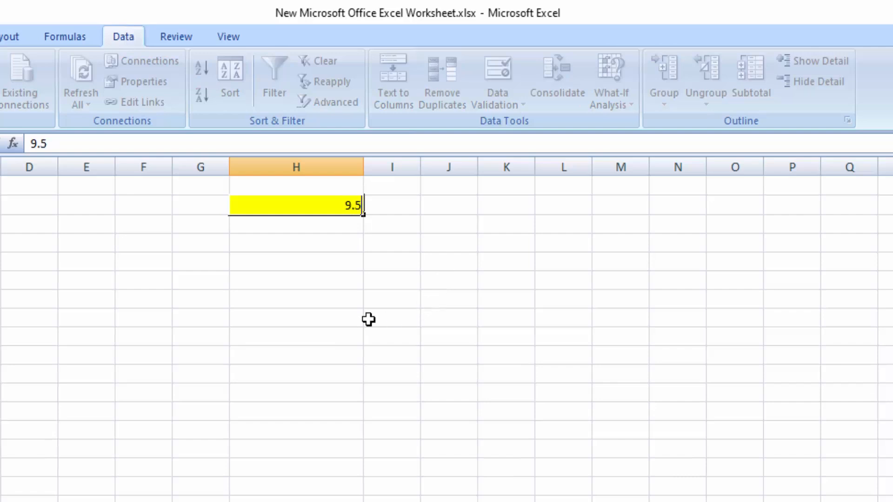
{"action": "key", "text": "Return"}
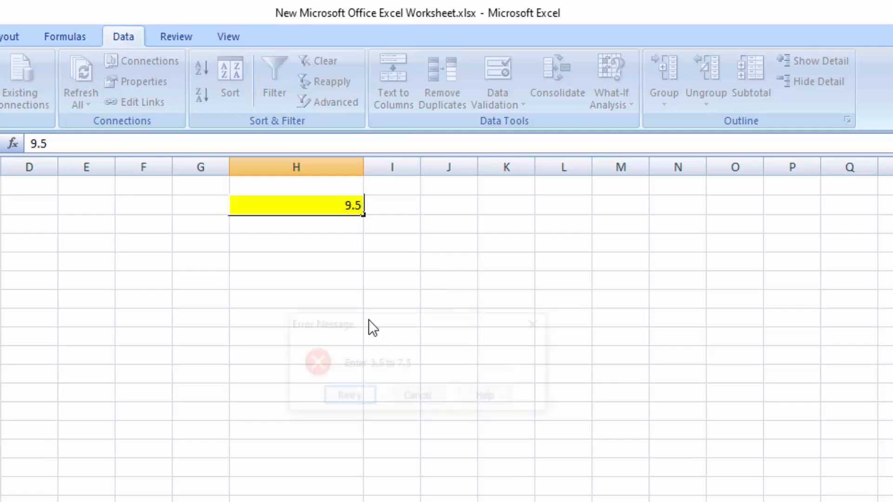
{"action": "left_click", "coordinate": [539, 325]}
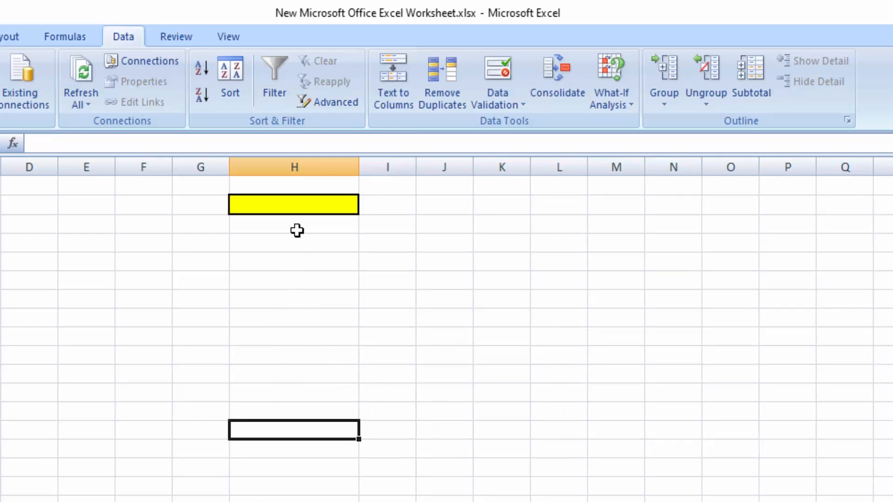
Step: Open Data Validation for the empty yellow cell in column H and allow only Date values
{"action": "left_click", "coordinate": [315, 205]}
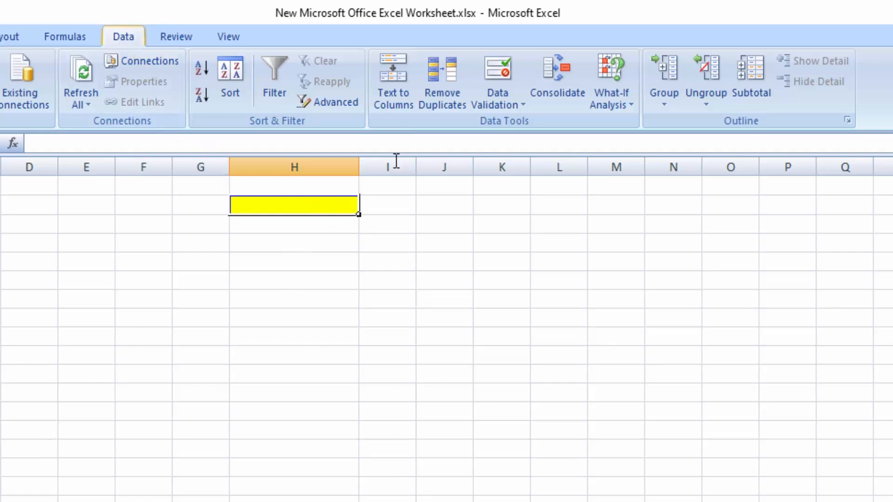
{"action": "left_click", "coordinate": [506, 95]}
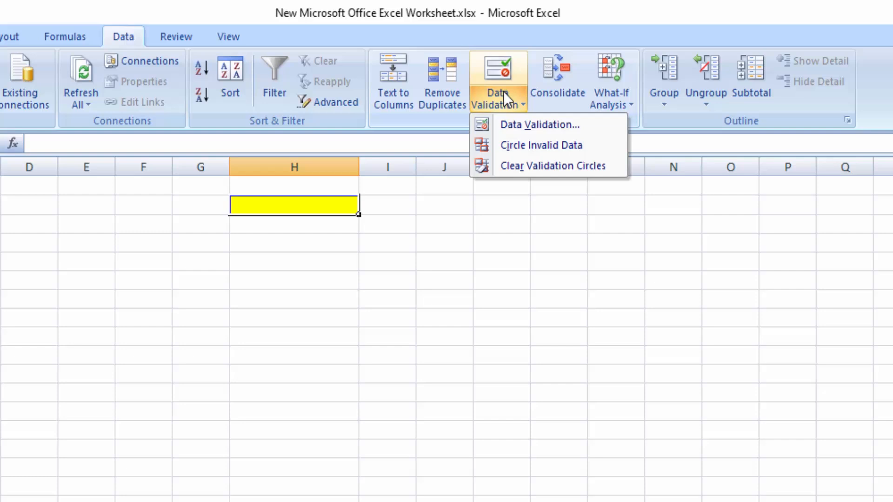
{"action": "left_click", "coordinate": [512, 124]}
{"action": "left_click", "coordinate": [433, 225]}
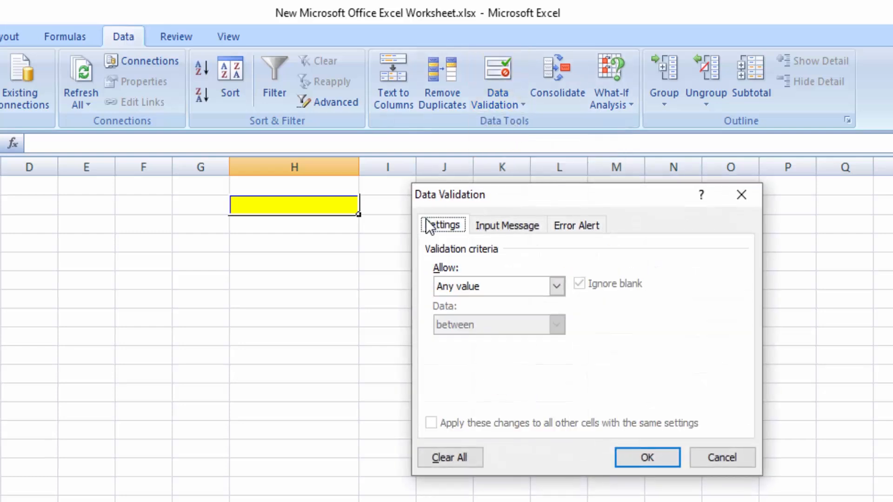
{"action": "left_click", "coordinate": [554, 292]}
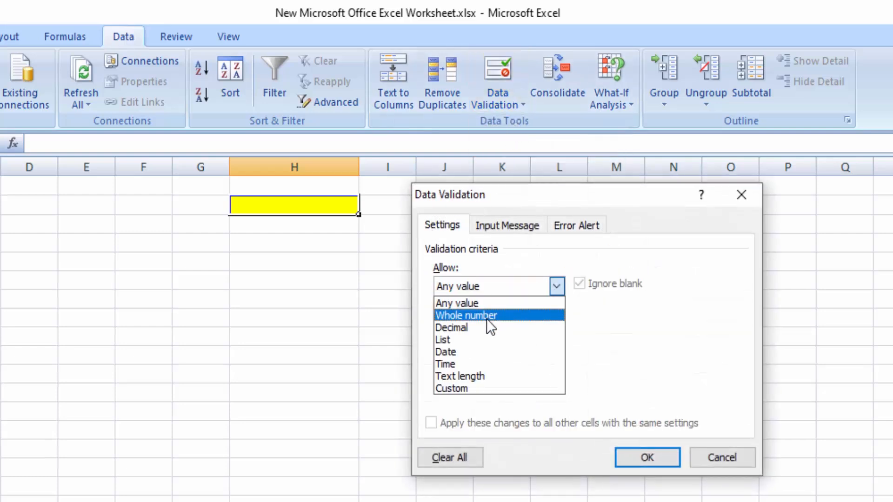
{"action": "left_click", "coordinate": [465, 350]}
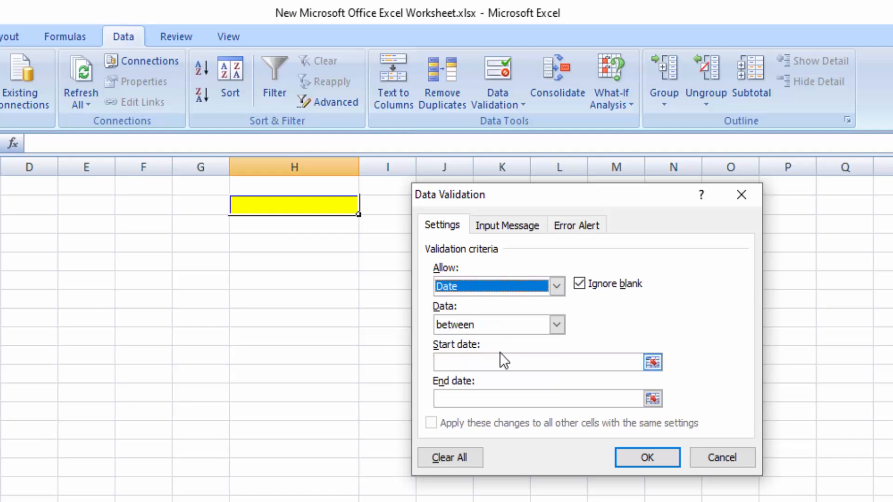
Step: Set the start date of the allowed date range to 03/24/2025
{"action": "left_click", "coordinate": [480, 364]}
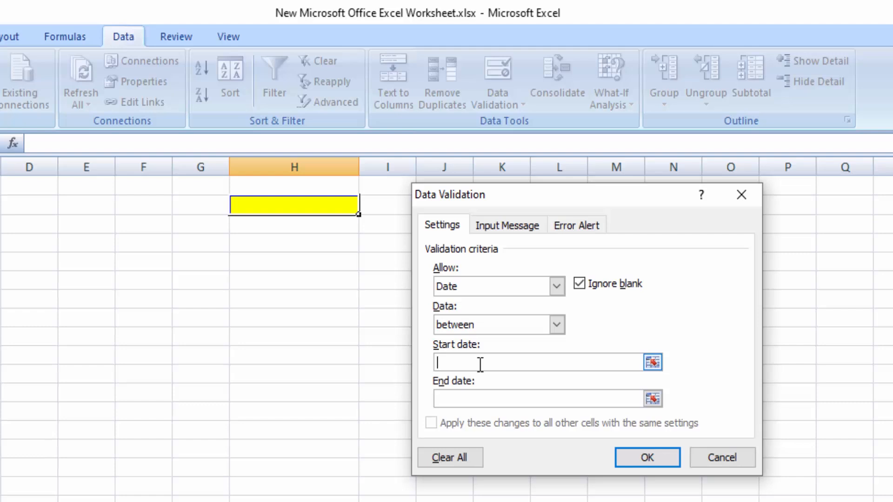
{"action": "type", "text": "03/2"}
{"action": "type", "text": "4/2025"}
Step: Set the end date of the allowed date range to 03/31/2025
{"action": "left_click", "coordinate": [461, 402]}
{"action": "left_click", "coordinate": [461, 398]}
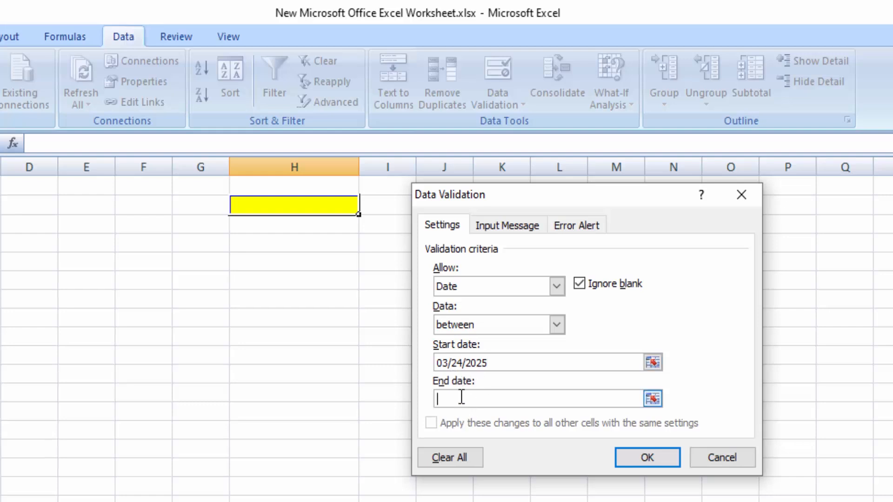
{"action": "type", "text": "3"}
{"action": "key", "text": "BackSpace"}
{"action": "type", "text": "03/31/2025"}
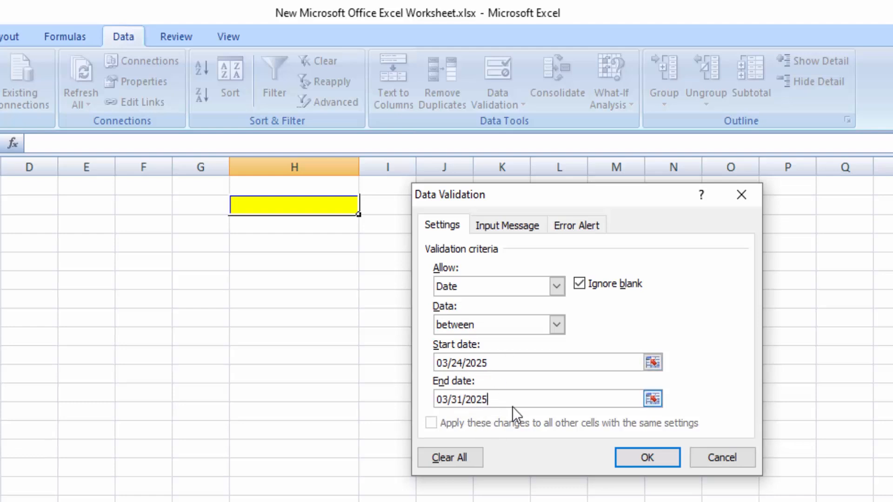
Step: Give the date rule's error alert the title "Error Message" and the message "Enter 24 to 31 March", and apply the validation
{"action": "left_click", "coordinate": [572, 227]}
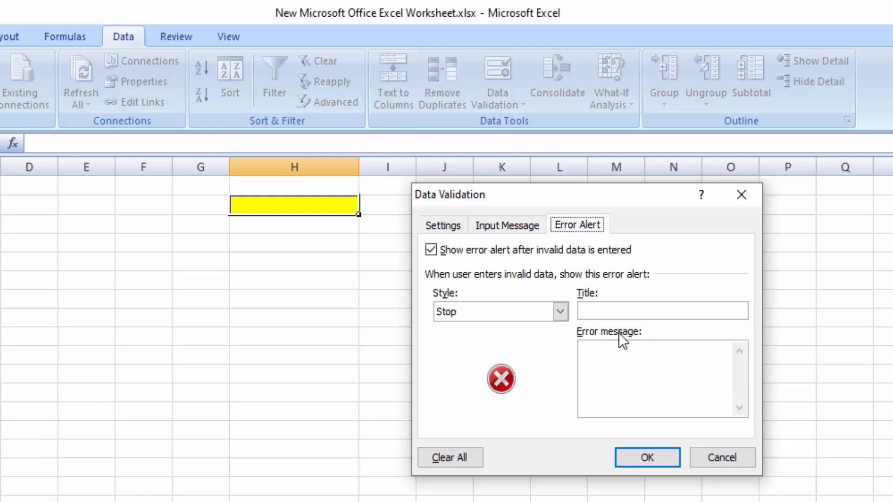
{"action": "left_click", "coordinate": [608, 310]}
{"action": "type", "text": "Error"}
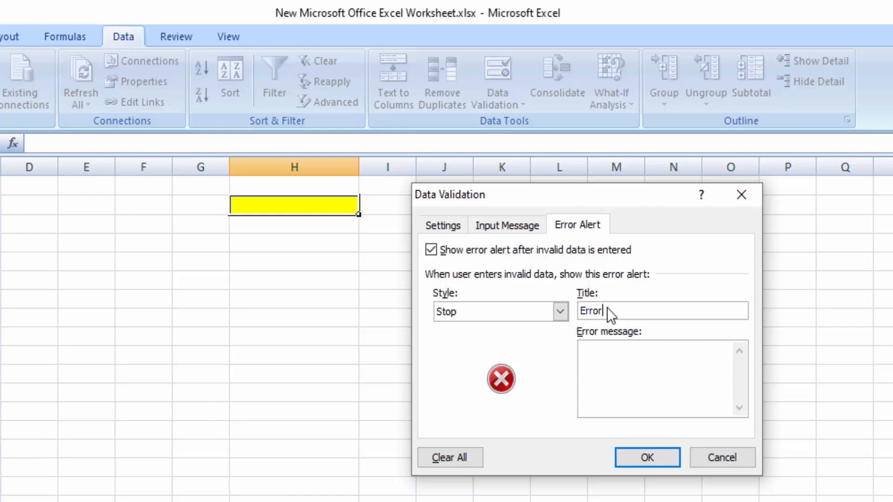
{"action": "type", "text": " Message"}
{"action": "type", "text": "E"}
{"action": "type", "text": "nt"}
{"action": "type", "text": "er 24 to 3"}
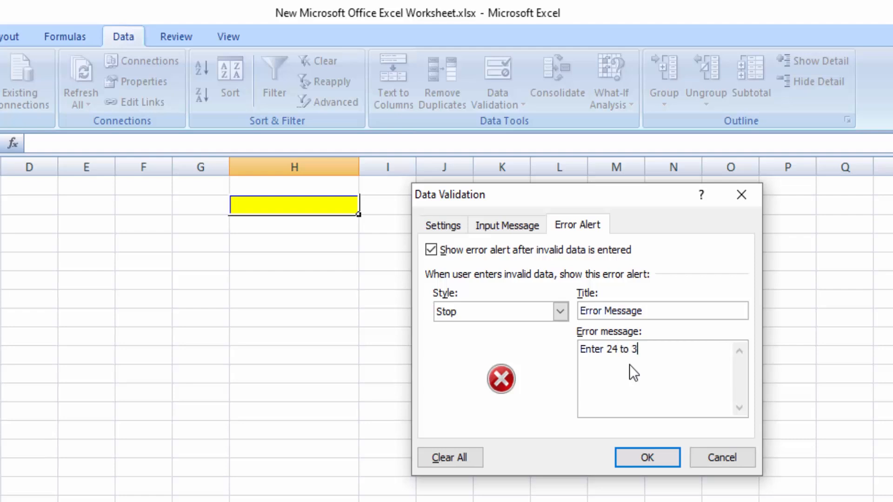
{"action": "type", "text": "1 March"}
{"action": "left_click", "coordinate": [650, 456]}
{"action": "left_click", "coordinate": [307, 321]}
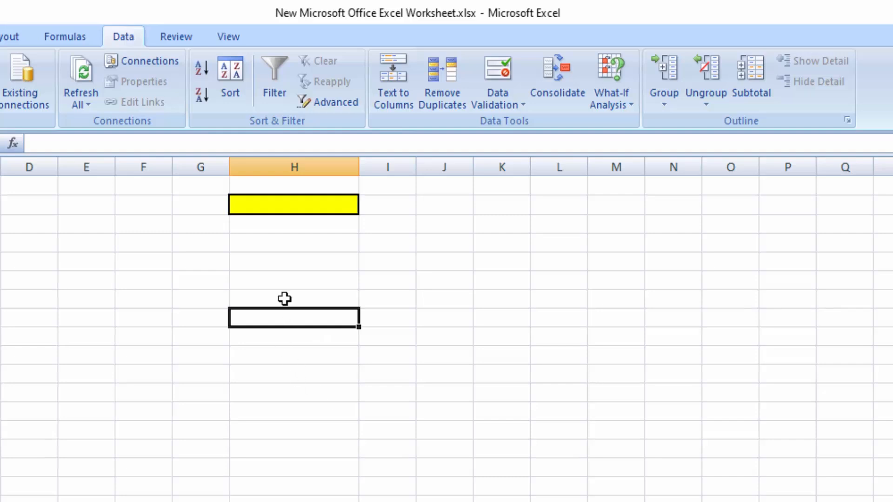
Step: Try to enter the date 02/27/2025 in the yellow cell and dismiss the error alert
{"action": "left_click", "coordinate": [280, 205]}
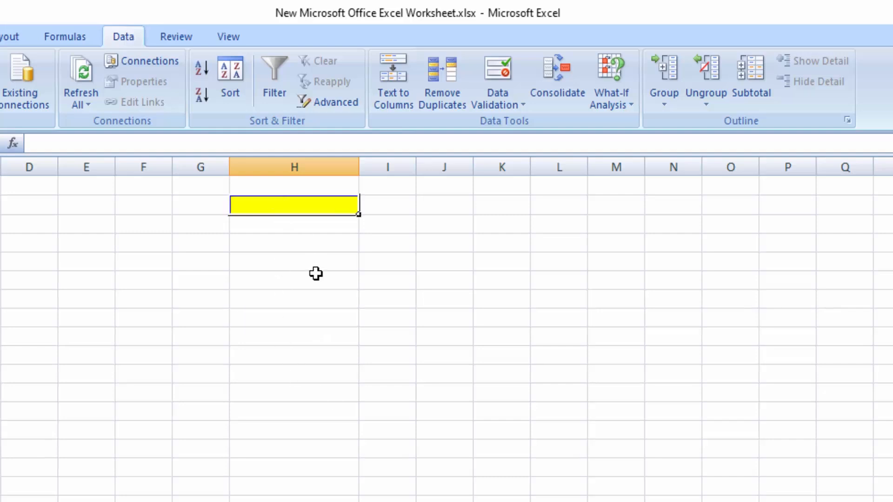
{"action": "type", "text": "02/"}
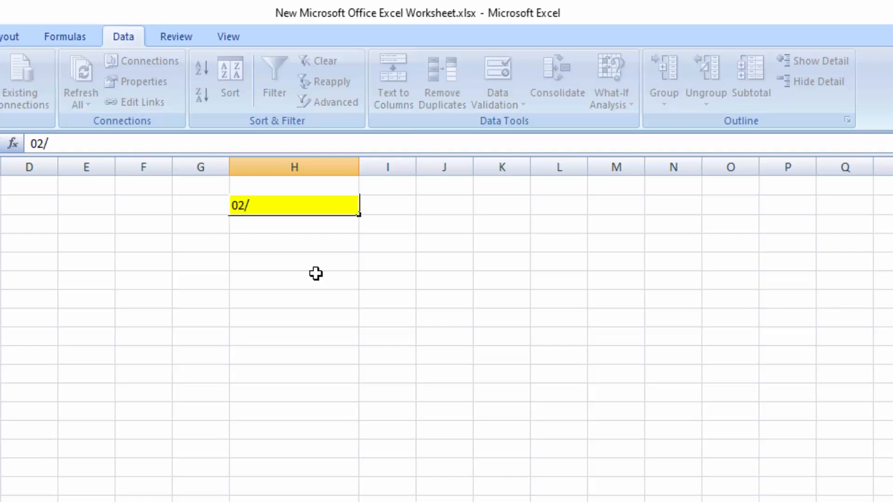
{"action": "type", "text": "27/2025"}
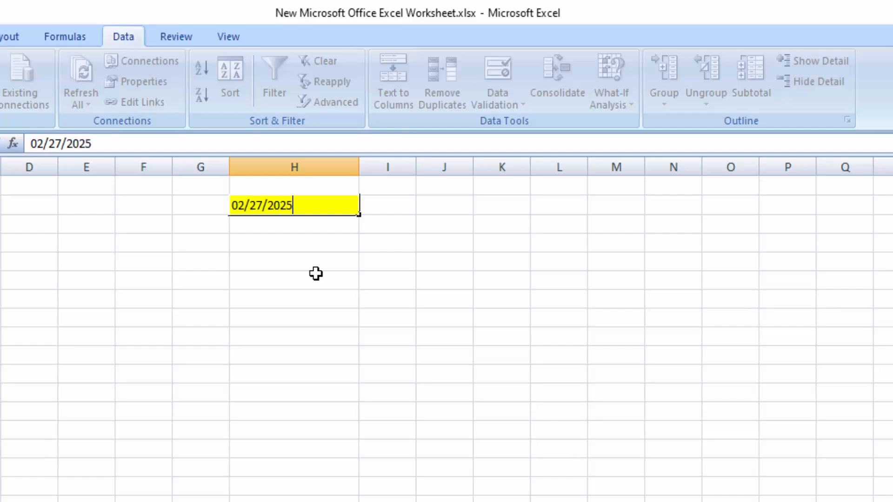
{"action": "key", "text": "Return"}
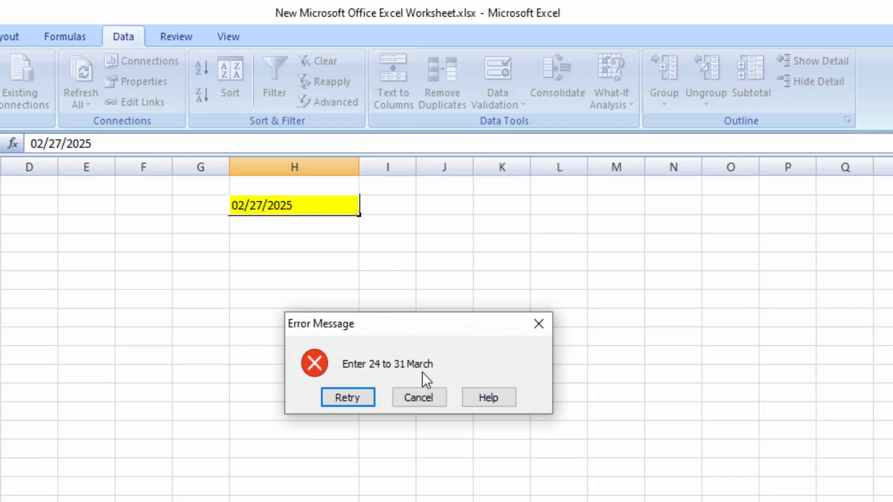
{"action": "left_click", "coordinate": [539, 324]}
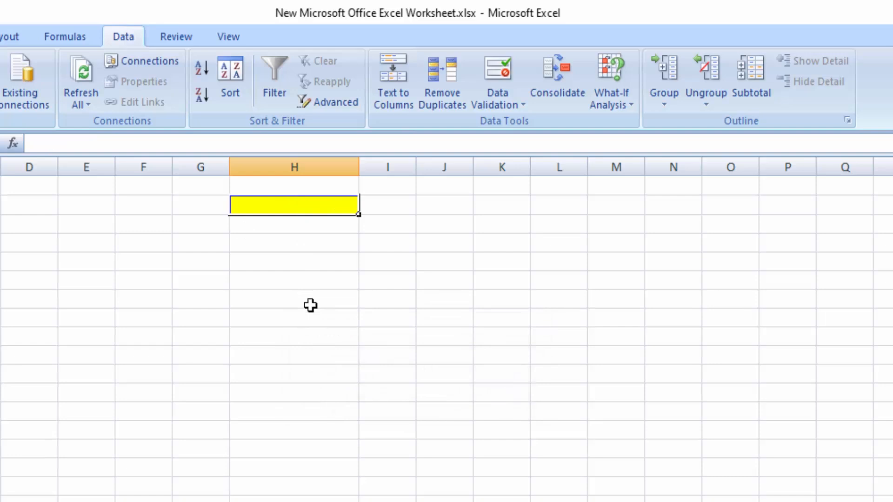
Step: Try to enter the date 21/03/2025 in the yellow cell and dismiss the error alert
{"action": "type", "text": "21"}
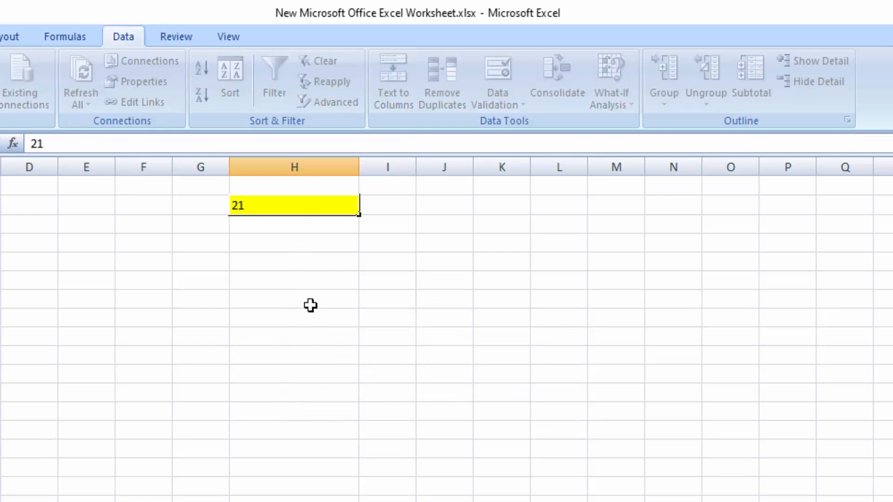
{"action": "key", "text": "BackSpace"}
{"action": "type", "text": "1/03/2025"}
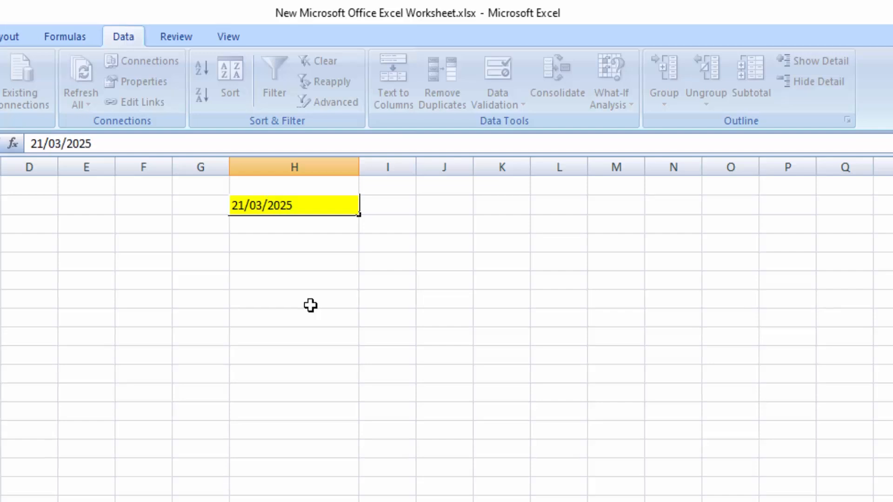
{"action": "key", "text": "Return"}
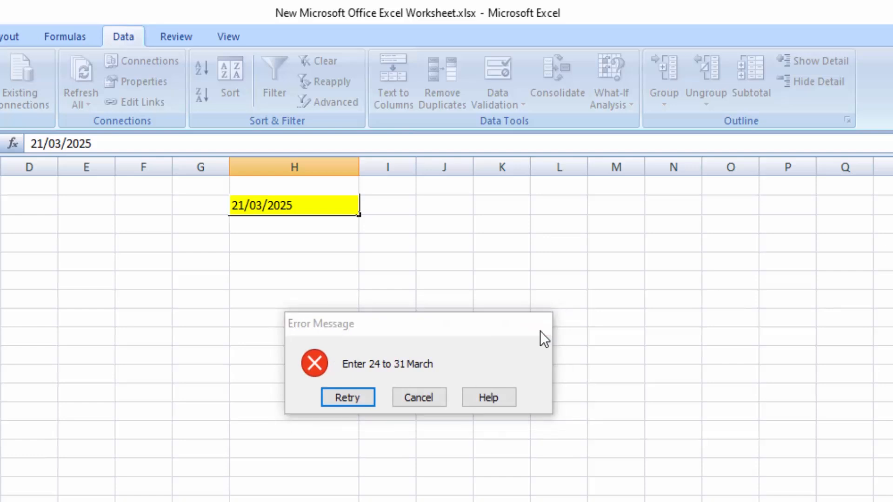
{"action": "left_click", "coordinate": [540, 331]}
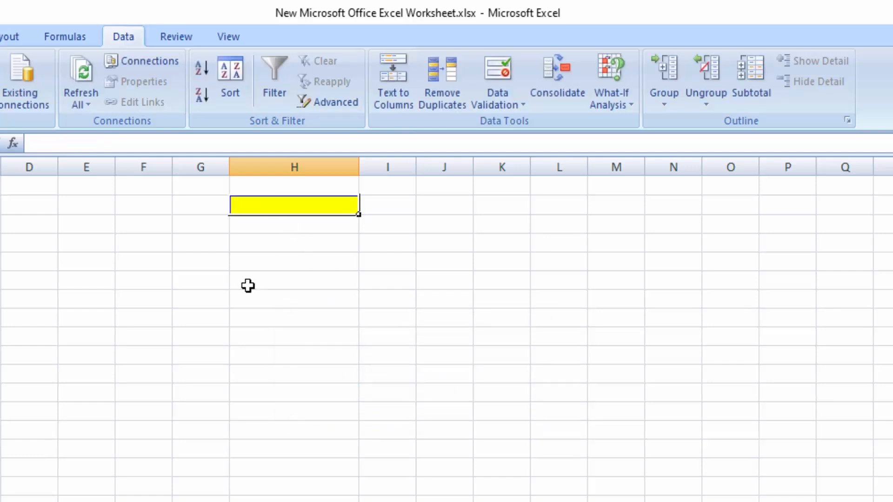
Step: Enter the date 03/28/2025 in the yellow cell in column H
{"action": "type", "text": "28/"}
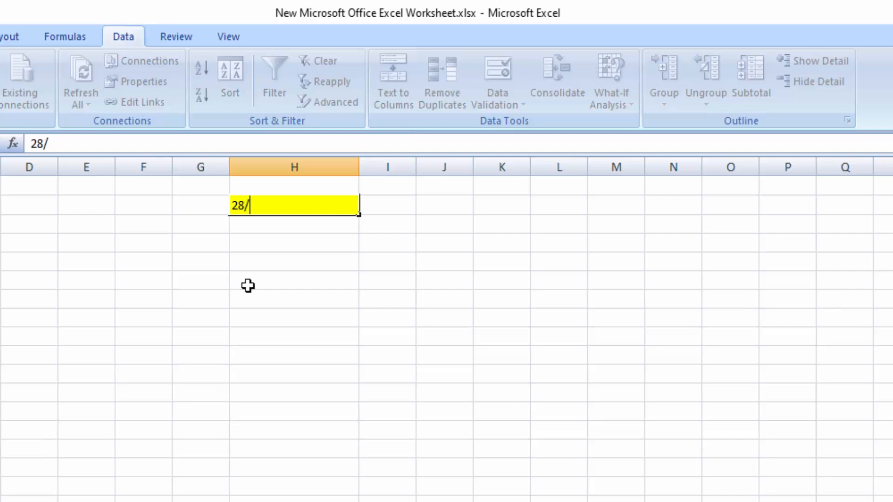
{"action": "type", "text": "03"}
{"action": "key", "text": "BackSpace"}
{"action": "key", "text": "BackSpace"}
{"action": "key", "text": "BackSpace"}
{"action": "key", "text": "BackSpace"}
{"action": "key", "text": "BackSpace"}
{"action": "type", "text": "03/28"}
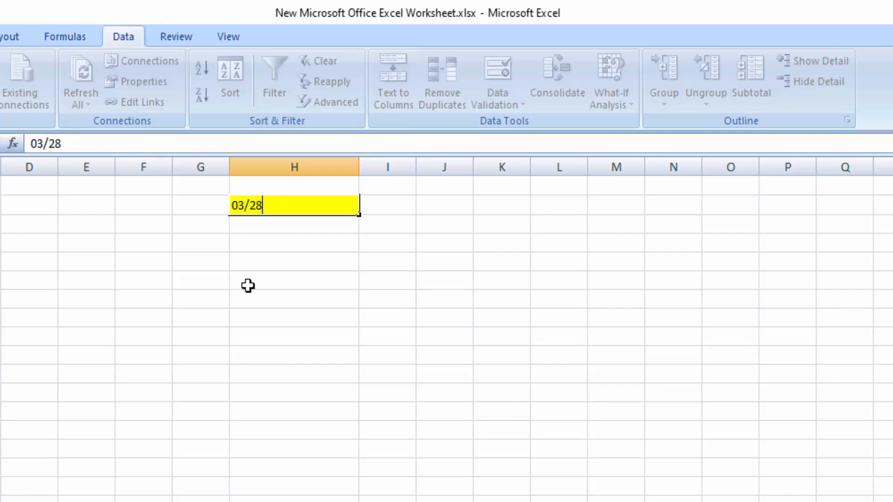
{"action": "type", "text": "/2025"}
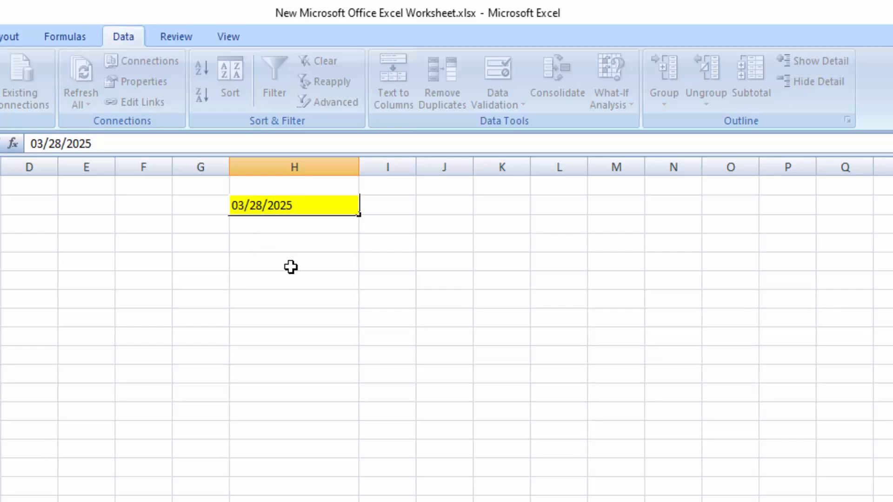
{"action": "left_click", "coordinate": [315, 265]}
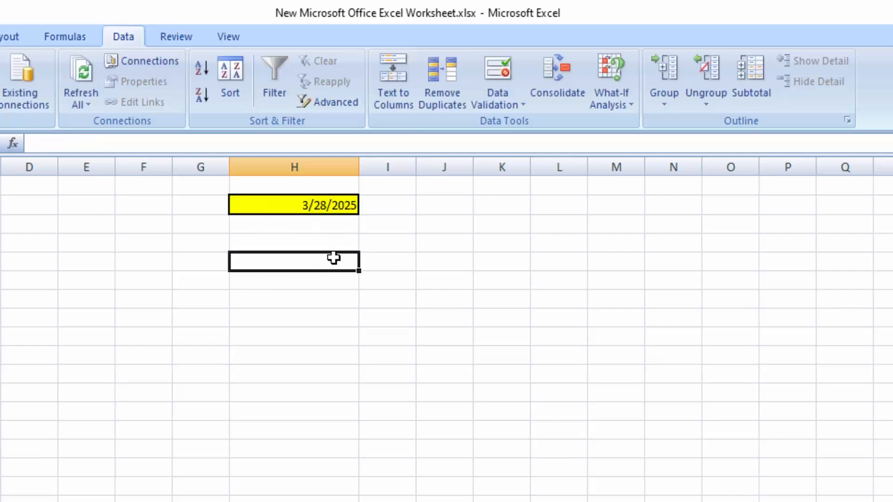
Step: Try to change the day in the yellow cell's date to 32 and dismiss the error alert
{"action": "double_click", "coordinate": [326, 202]}
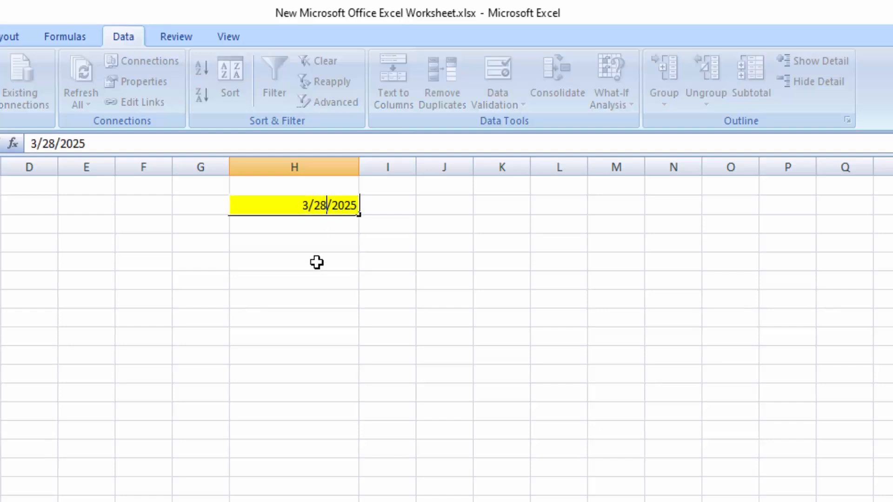
{"action": "key", "text": "BackSpace"}
{"action": "key", "text": "BackSpace"}
{"action": "type", "text": "32"}
{"action": "key", "text": "Return"}
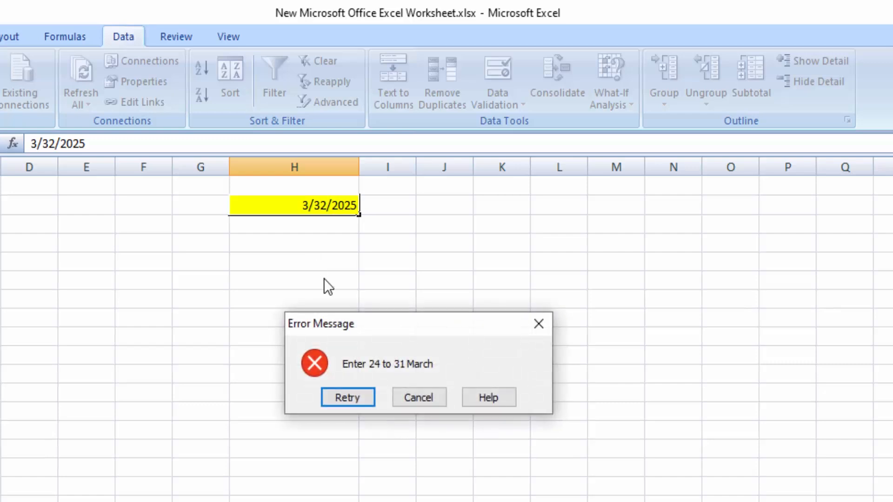
{"action": "left_click", "coordinate": [538, 326]}
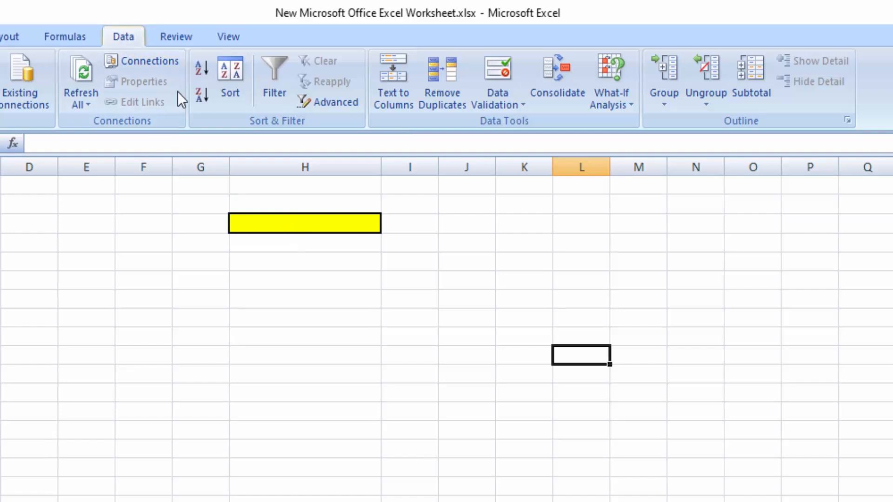
Step: Open the Data Validation settings and allow entries by Text length
{"action": "left_click", "coordinate": [497, 98]}
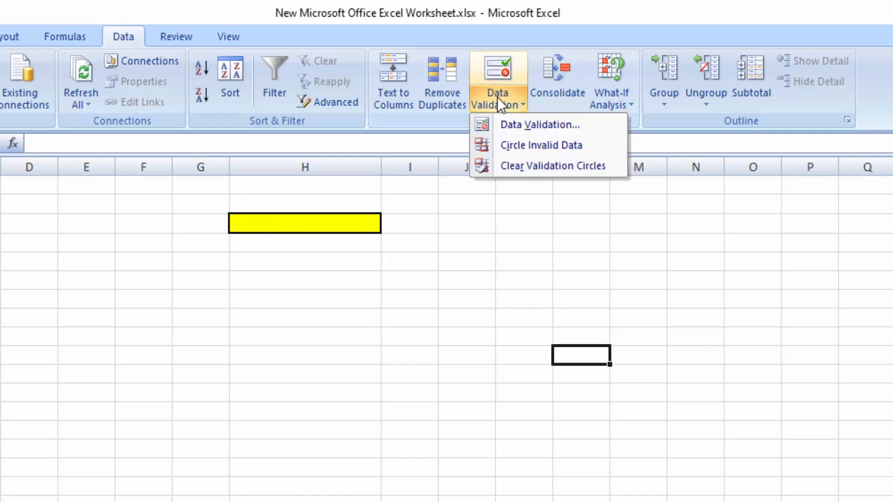
{"action": "left_click", "coordinate": [511, 122]}
{"action": "left_click", "coordinate": [444, 224]}
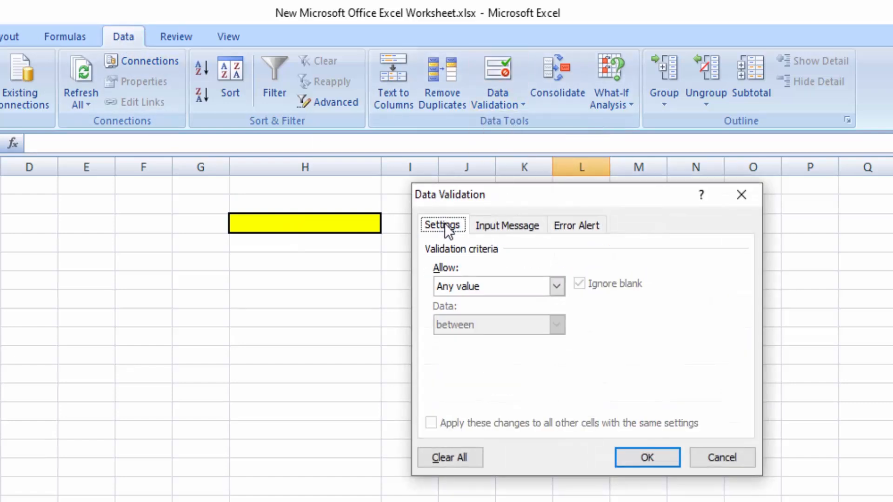
{"action": "left_click", "coordinate": [560, 285]}
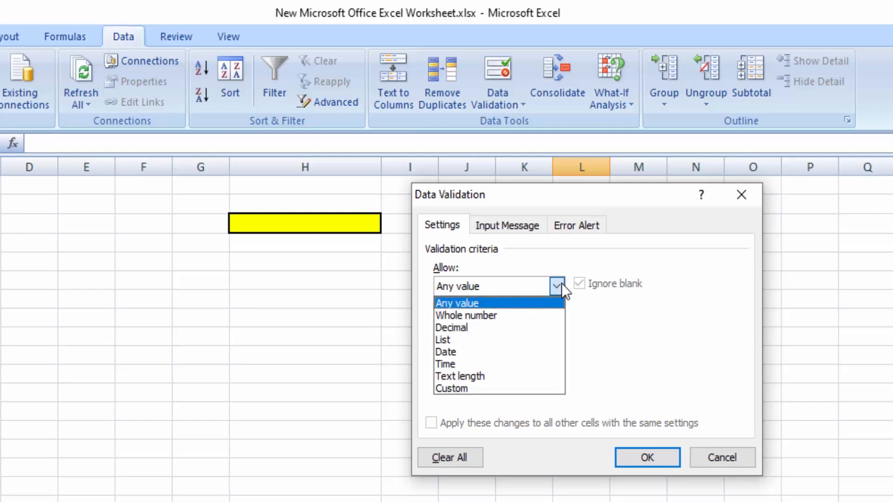
{"action": "left_click", "coordinate": [470, 375]}
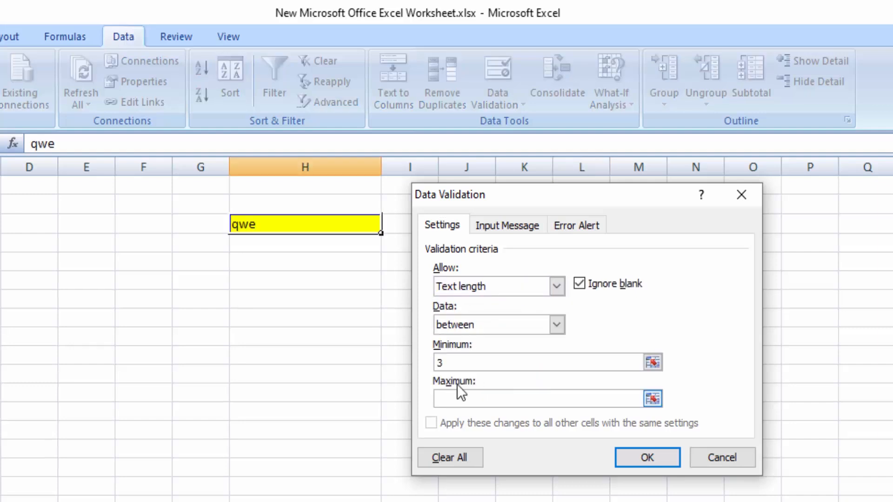
Step: Set the allowed text length to a minimum of 4 and a maximum of 11 characters
{"action": "left_click", "coordinate": [459, 365]}
{"action": "key", "text": "BackSpace"}
{"action": "type", "text": "4"}
{"action": "left_click", "coordinate": [458, 398]}
{"action": "type", "text": "11"}
Step: Give the text-length rule's error alert the title "Error Message" and the message "Enter 4 tp 11", and apply the validation
{"action": "left_click", "coordinate": [578, 228]}
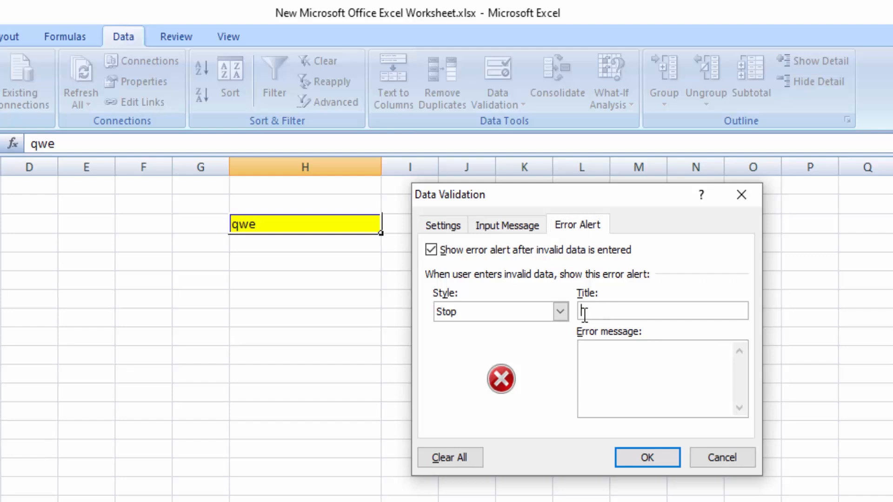
{"action": "type", "text": "Error Message"}
{"action": "left_click", "coordinate": [614, 364]}
{"action": "type", "text": "E"}
{"action": "left_click", "coordinate": [455, 227]}
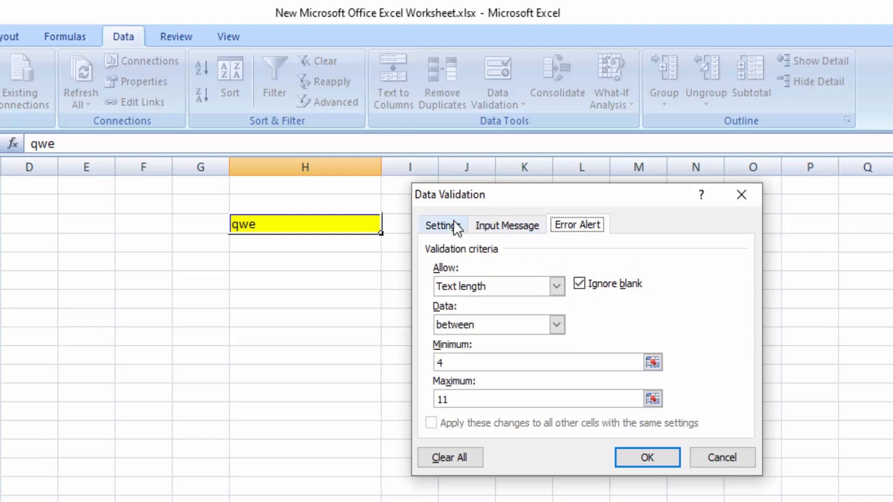
{"action": "left_click", "coordinate": [568, 230]}
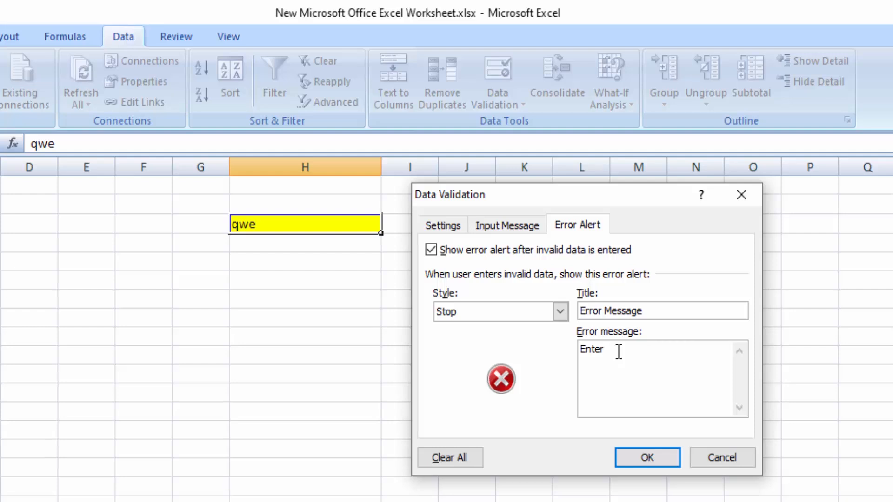
{"action": "type", "text": "4 to "}
{"action": "type", "text": "11"}
{"action": "left_click", "coordinate": [648, 458]}
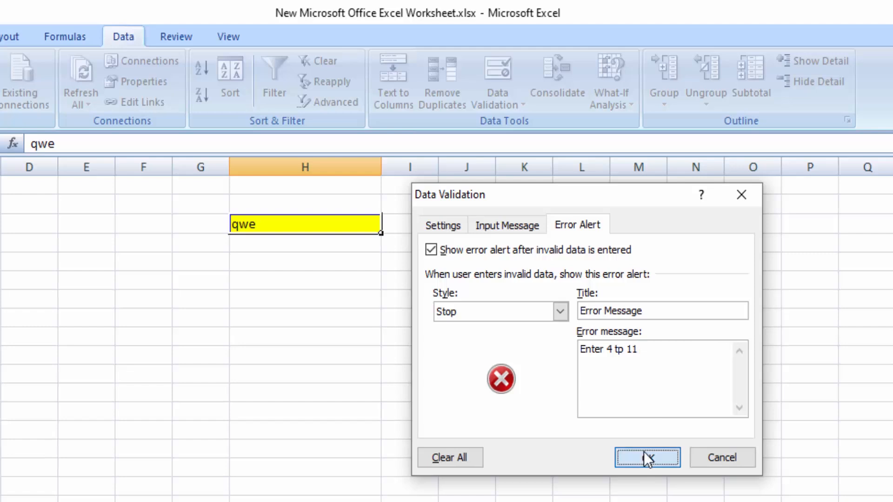
{"action": "left_click", "coordinate": [354, 320]}
Step: Replace the yellow cell's text with yuio
{"action": "left_click", "coordinate": [329, 226]}
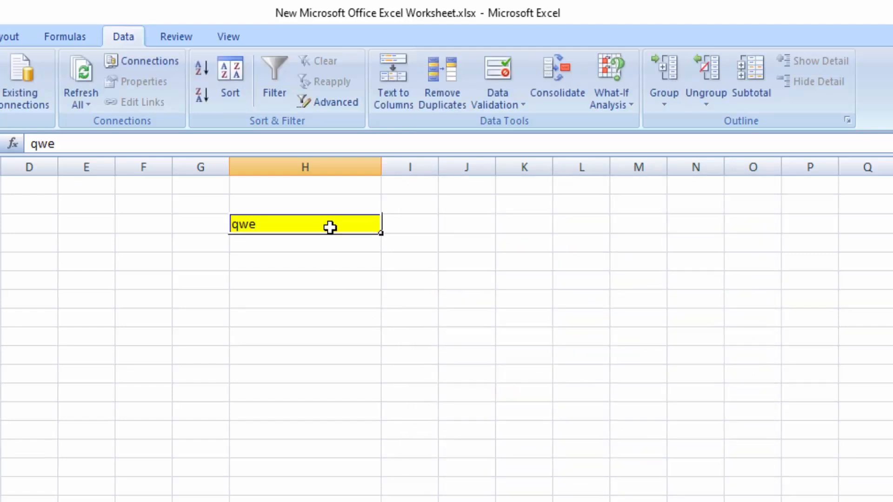
{"action": "type", "text": "io"}
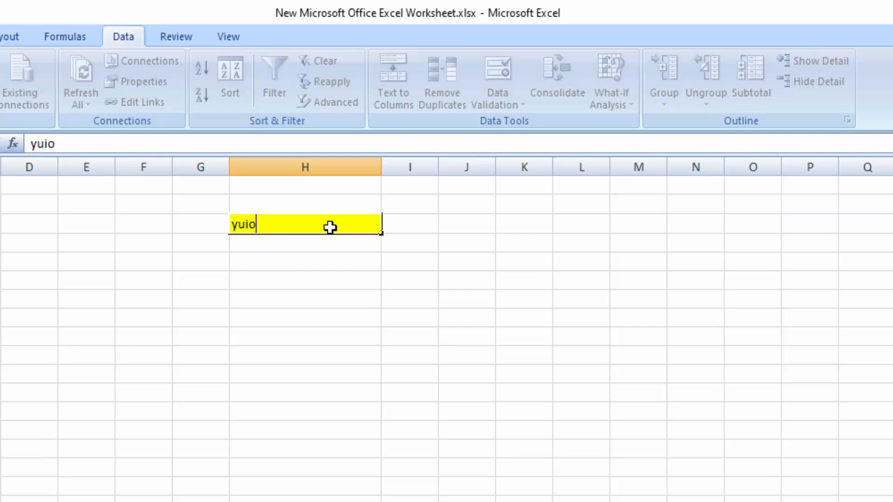
{"action": "key", "text": "Return"}
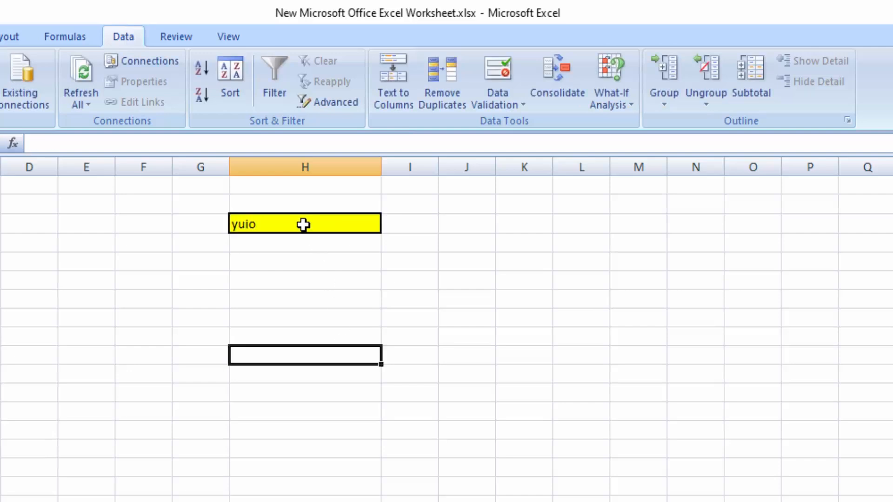
Step: Try to replace the yellow cell's text with the two-character entry bn, and dismiss the error alert
{"action": "left_click", "coordinate": [303, 225]}
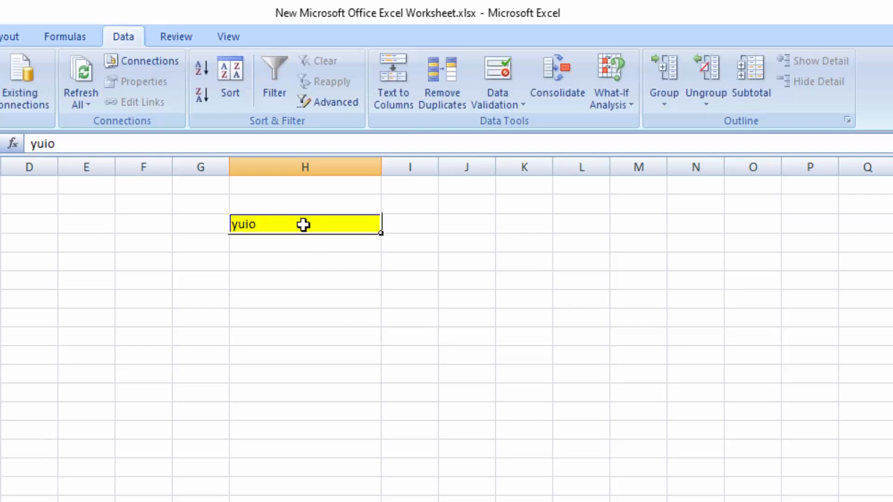
{"action": "key", "text": "BackSpace"}
{"action": "type", "text": "bn"}
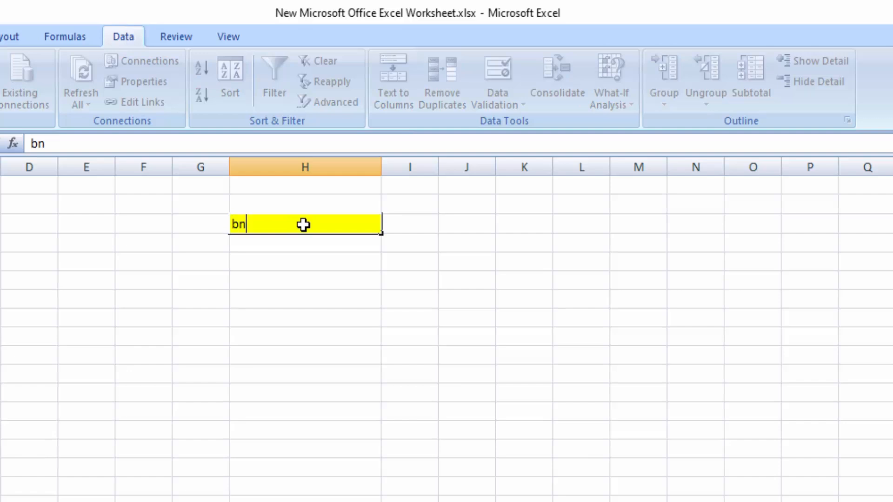
{"action": "key", "text": "Return"}
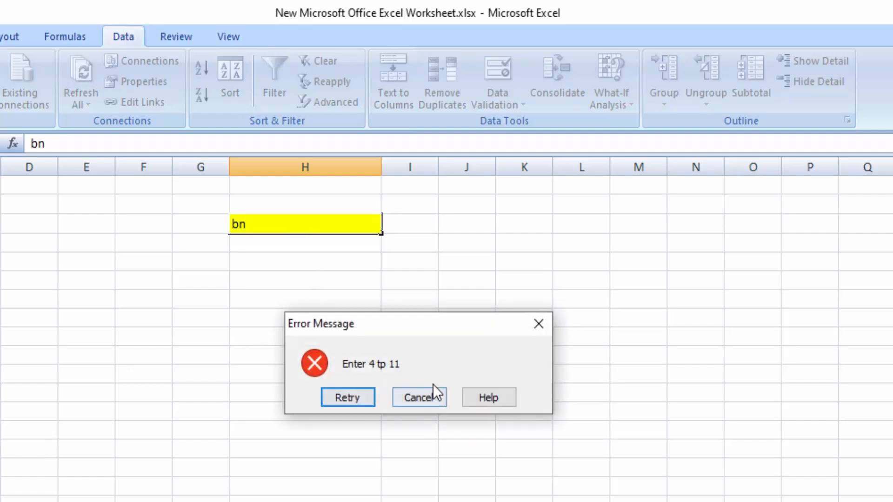
{"action": "left_click", "coordinate": [542, 325]}
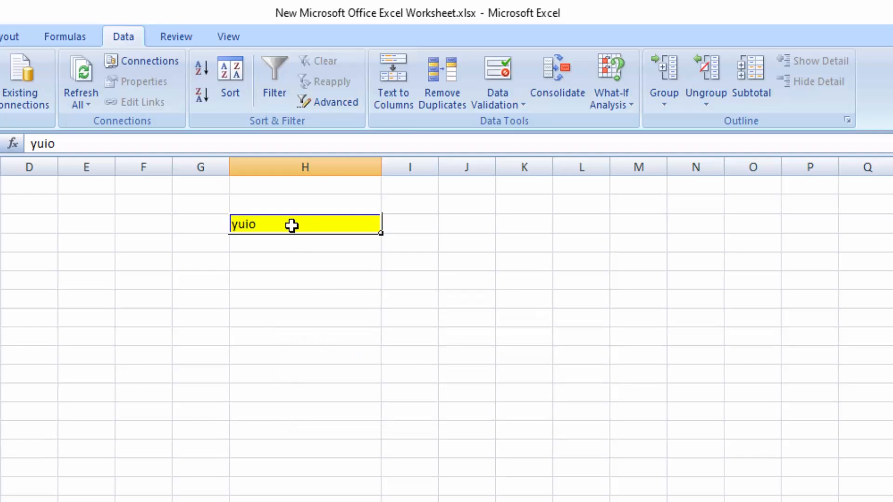
Step: Replace the yellow cell's text with asdfgh to test an entry within the allowed length
{"action": "type", "text": "asdfg"}
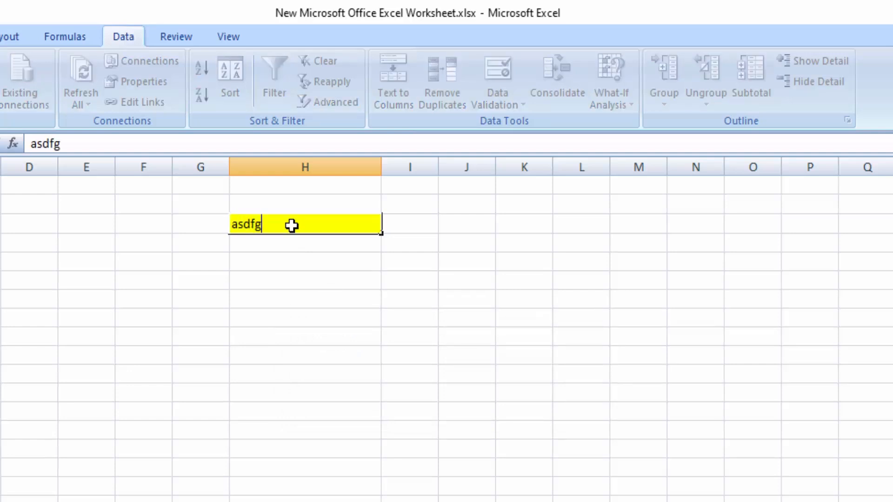
{"action": "type", "text": "h"}
{"action": "left_click", "coordinate": [310, 281]}
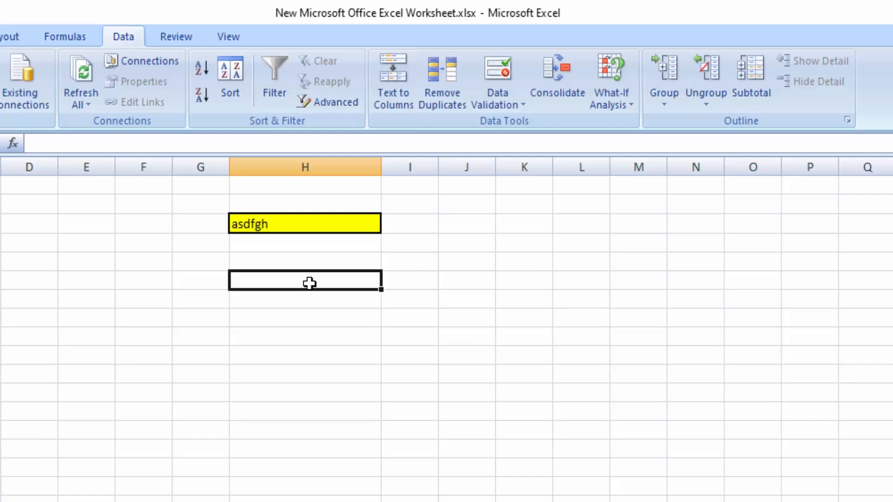
{"action": "left_click", "coordinate": [331, 391]}
Step: Try to enter the overlong text asdfghjklmnbvc in the yellow cell, and dismiss the error alert
{"action": "left_click", "coordinate": [308, 227]}
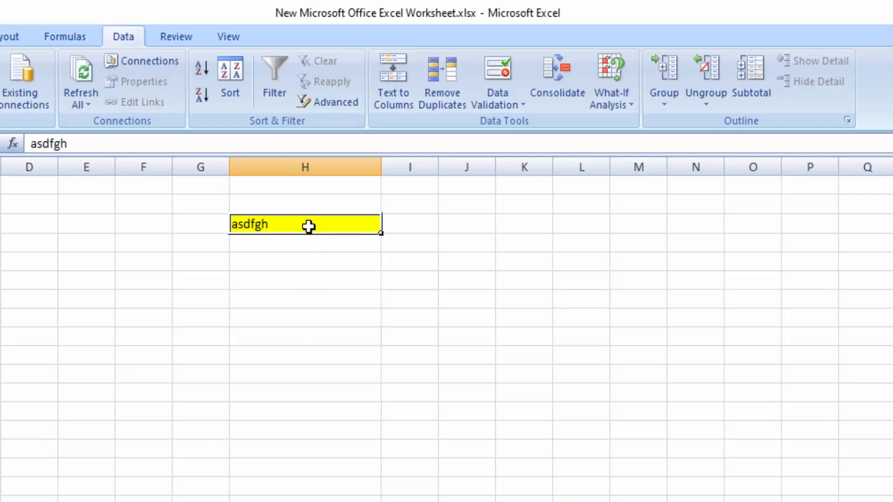
{"action": "key", "text": "BackSpace"}
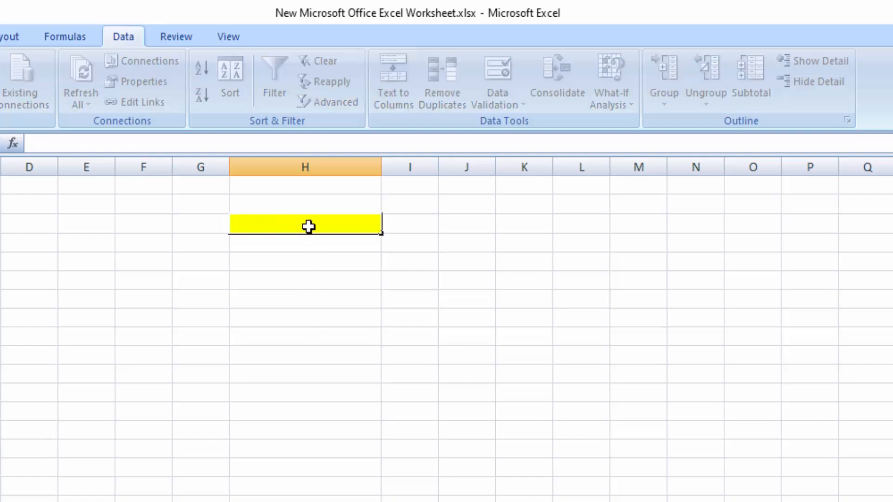
{"action": "type", "text": "asdfghjkl"}
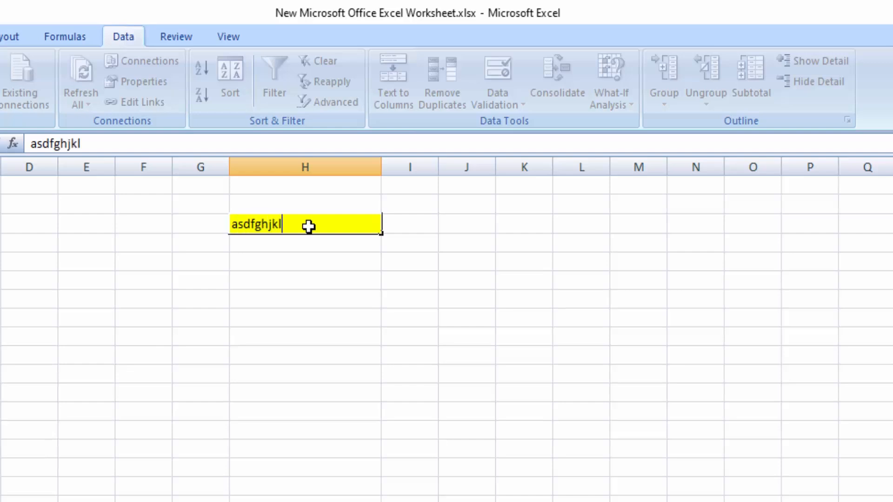
{"action": "type", "text": "mnbvc"}
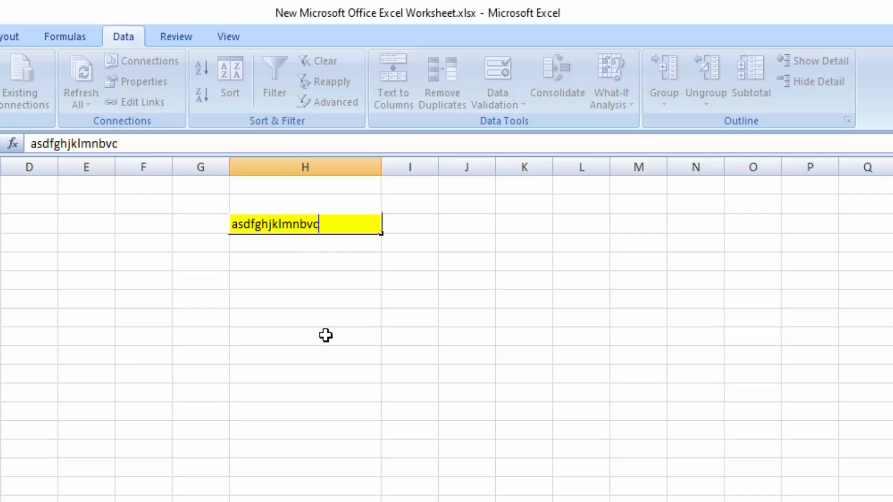
{"action": "left_click", "coordinate": [314, 319]}
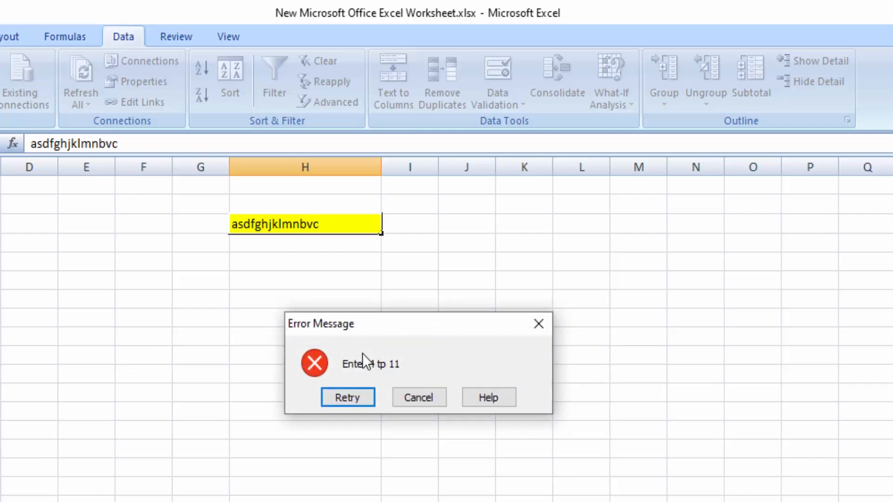
{"action": "left_click", "coordinate": [539, 325]}
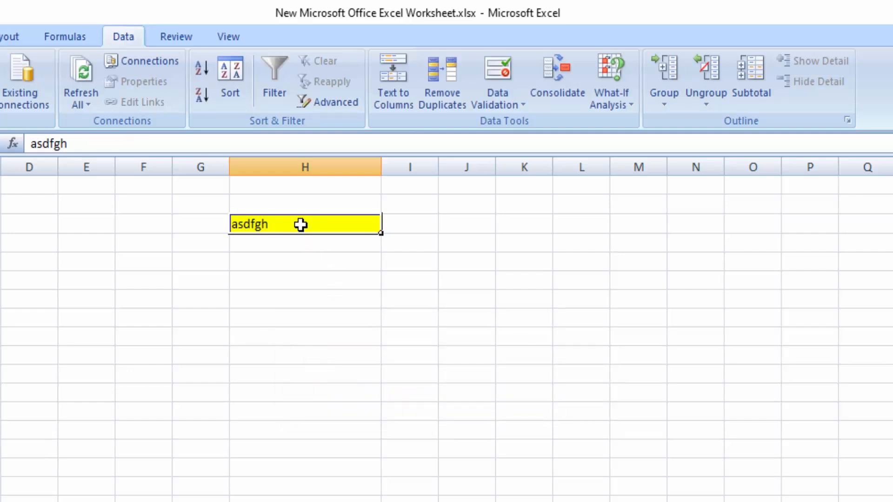
Step: Try to enter the number 56 in the yellow cell, and dismiss the error alert
{"action": "type", "text": "56"}
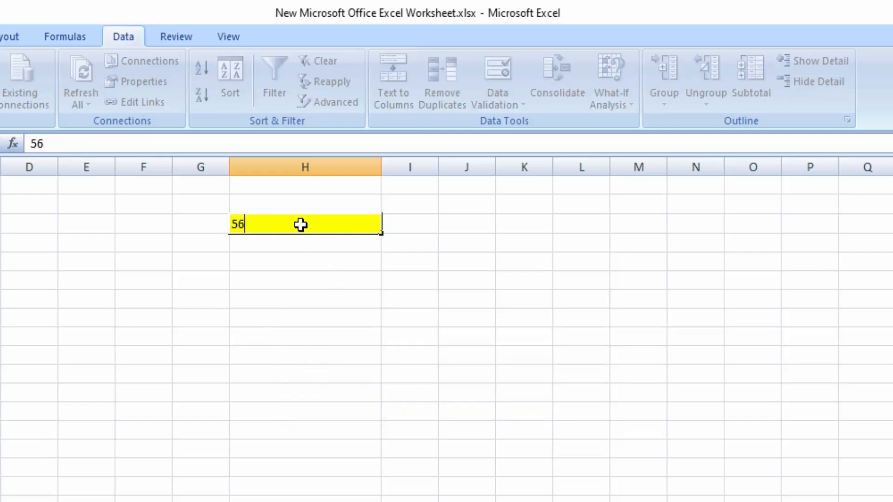
{"action": "left_click", "coordinate": [327, 349]}
{"action": "left_click", "coordinate": [546, 332]}
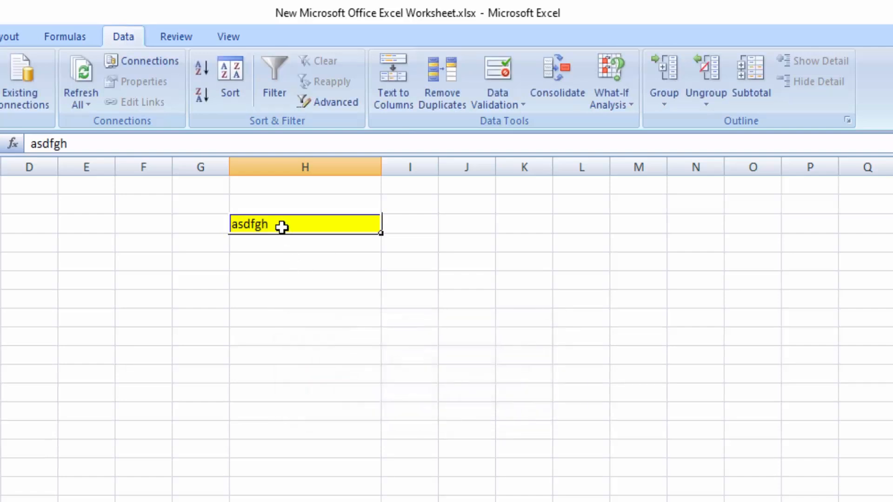
Step: Replace the yellow cell's content with the five-digit number 35678
{"action": "type", "text": "3"}
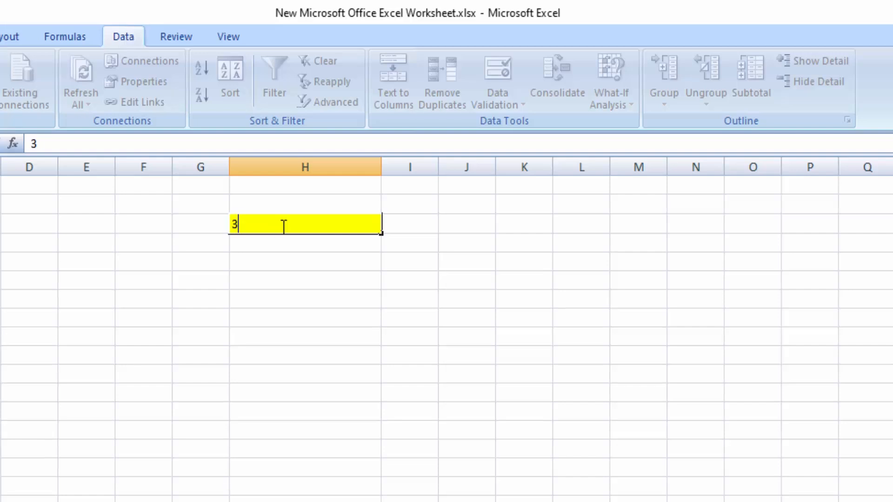
{"action": "type", "text": "5678"}
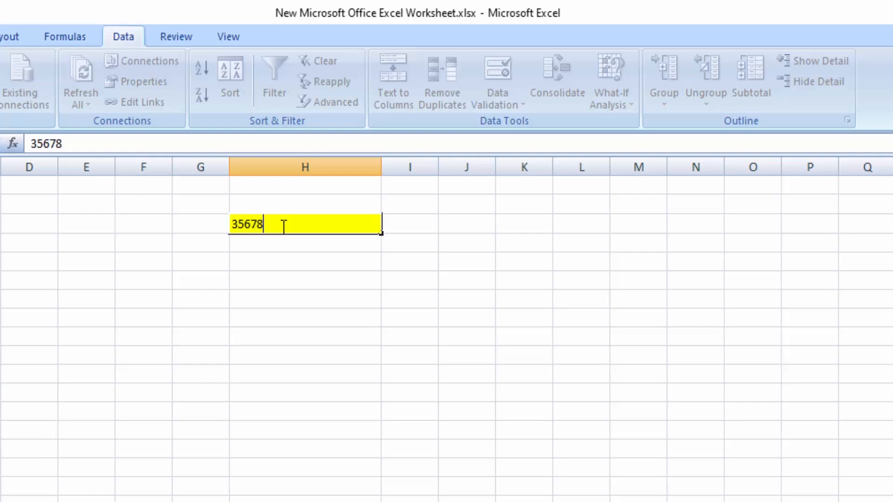
{"action": "left_click", "coordinate": [312, 331]}
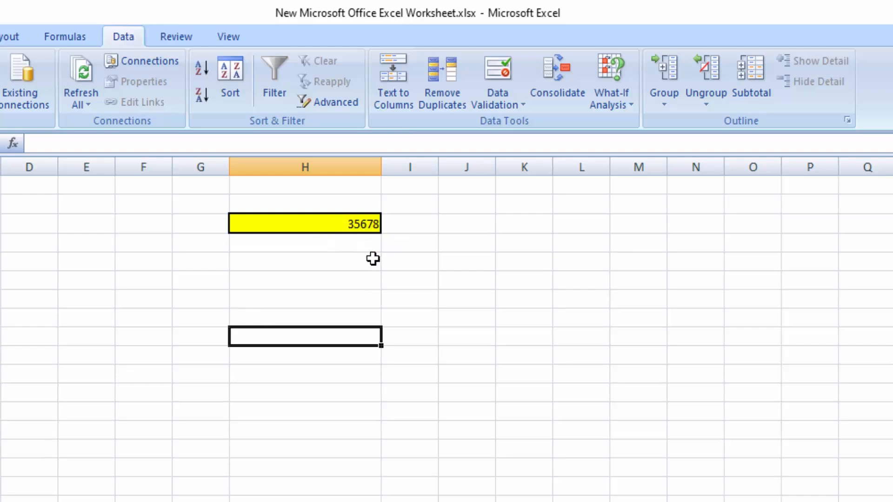
{"action": "left_click", "coordinate": [342, 273]}
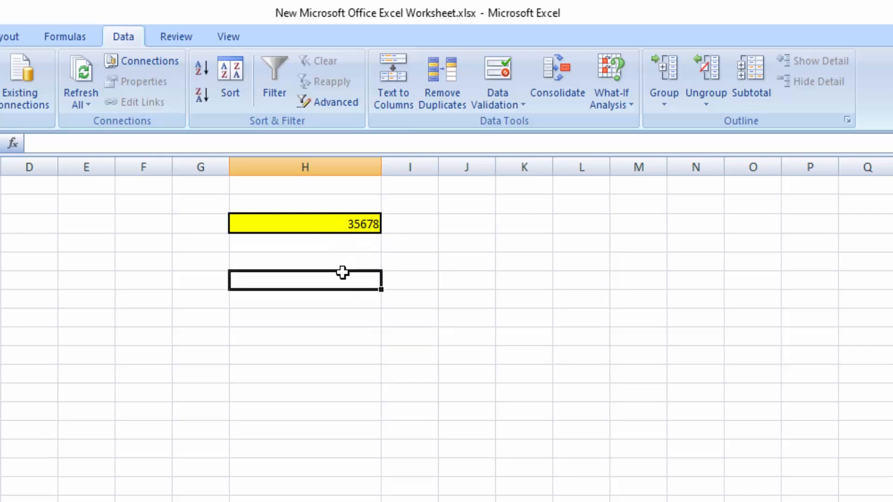